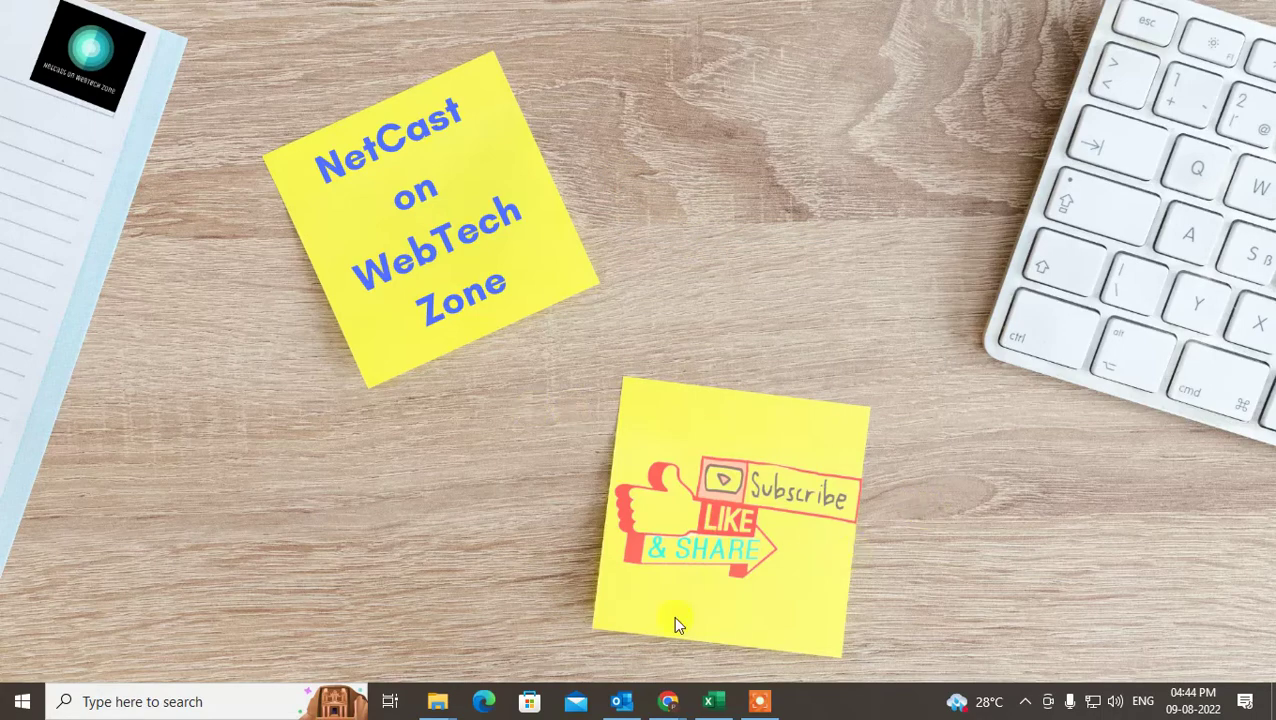
Open Outlook, start a new email and maximize the message window.
click(624, 701)
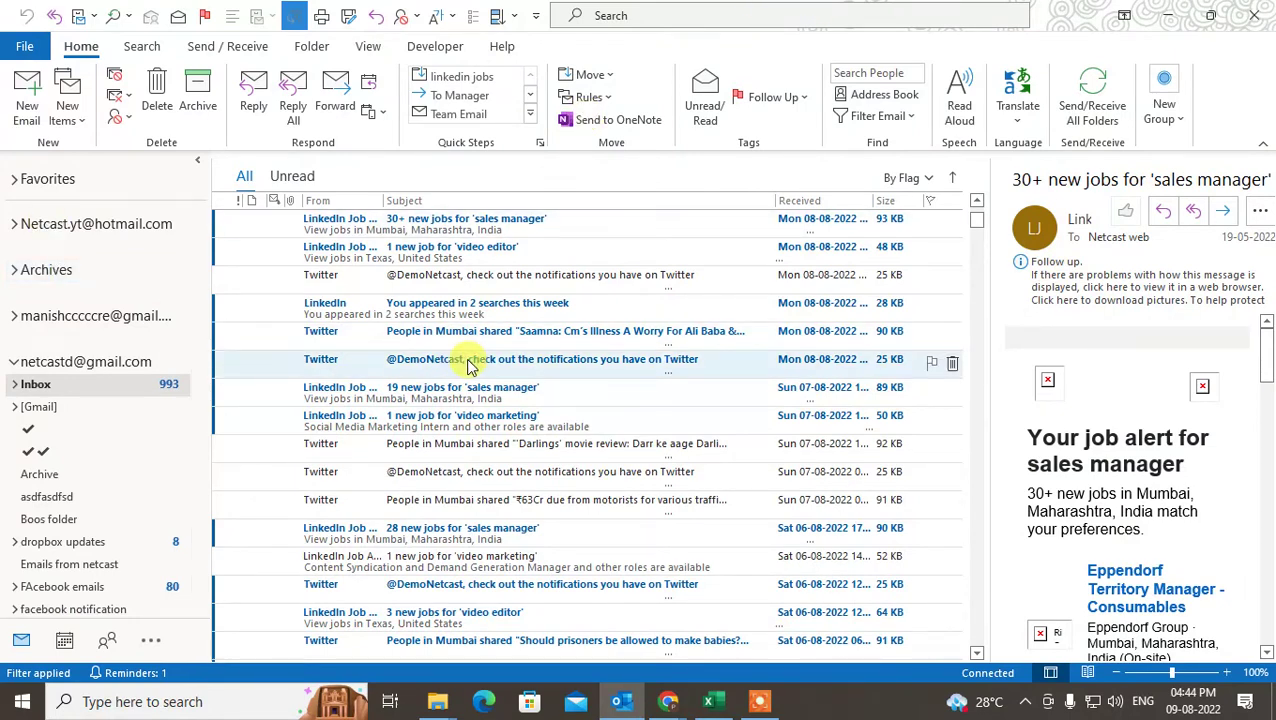
click(32, 92)
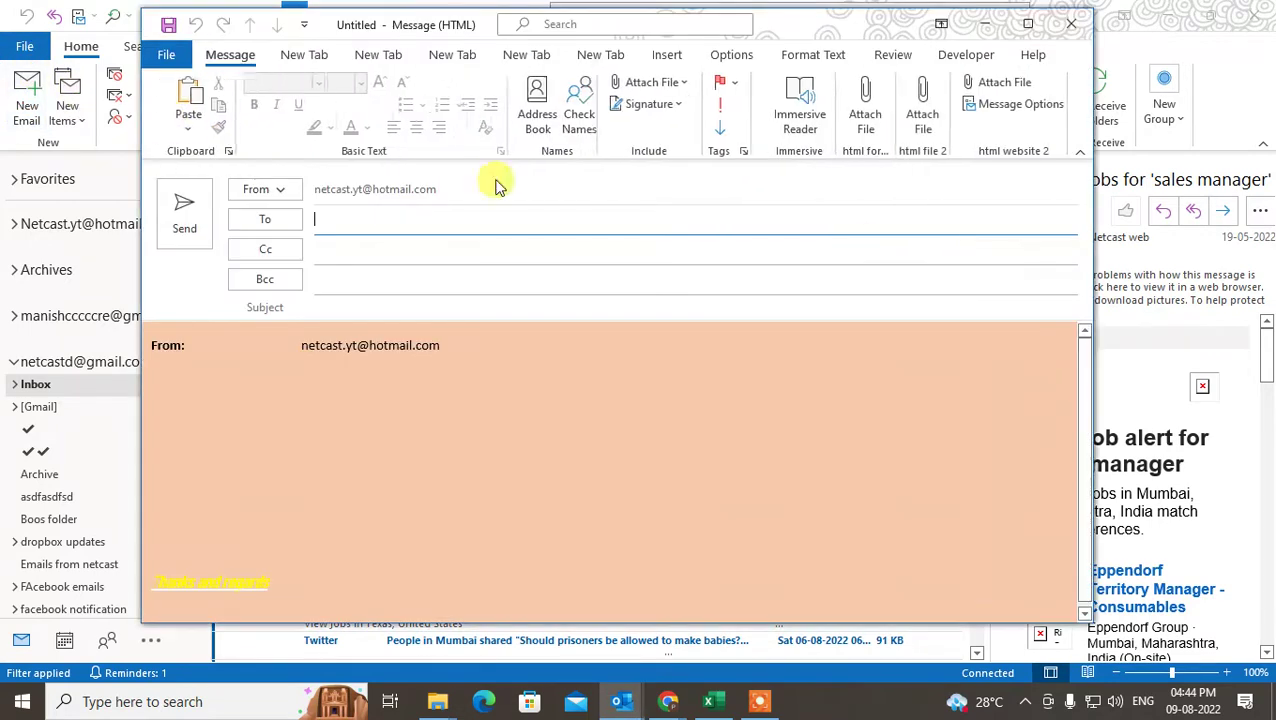
click(1033, 25)
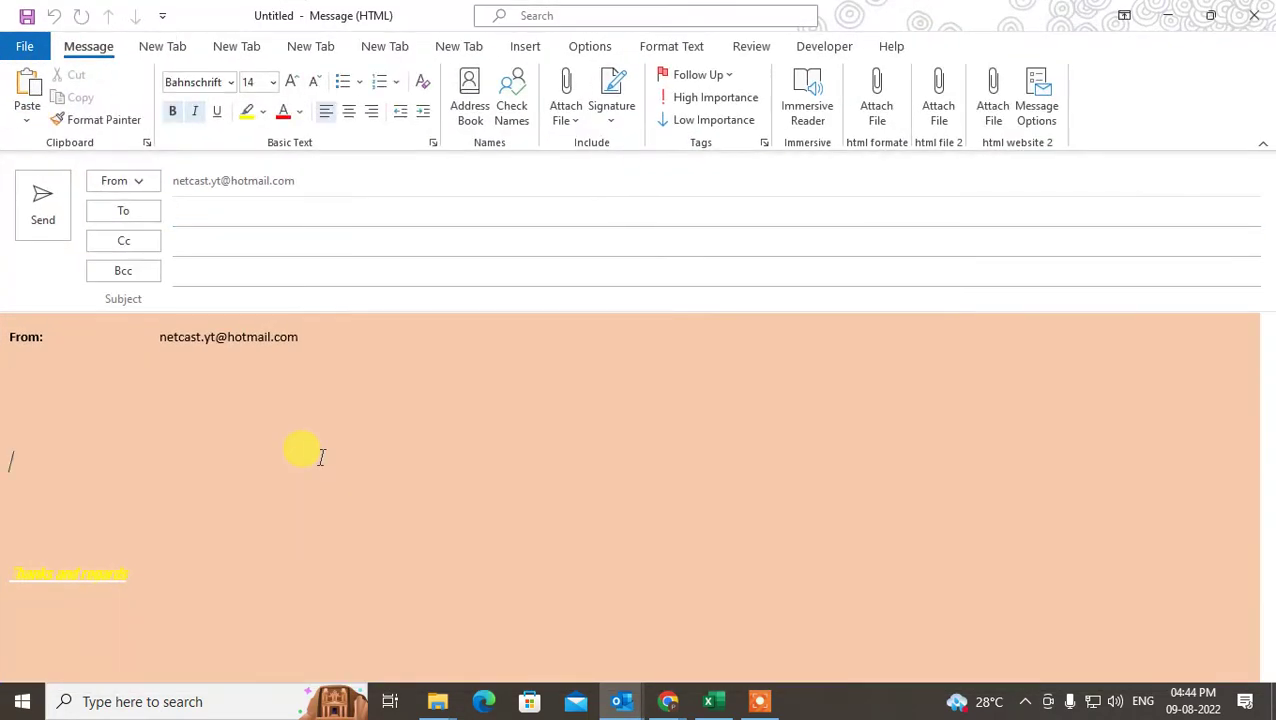
Set the message page color to white.
key(ctrl+F25)
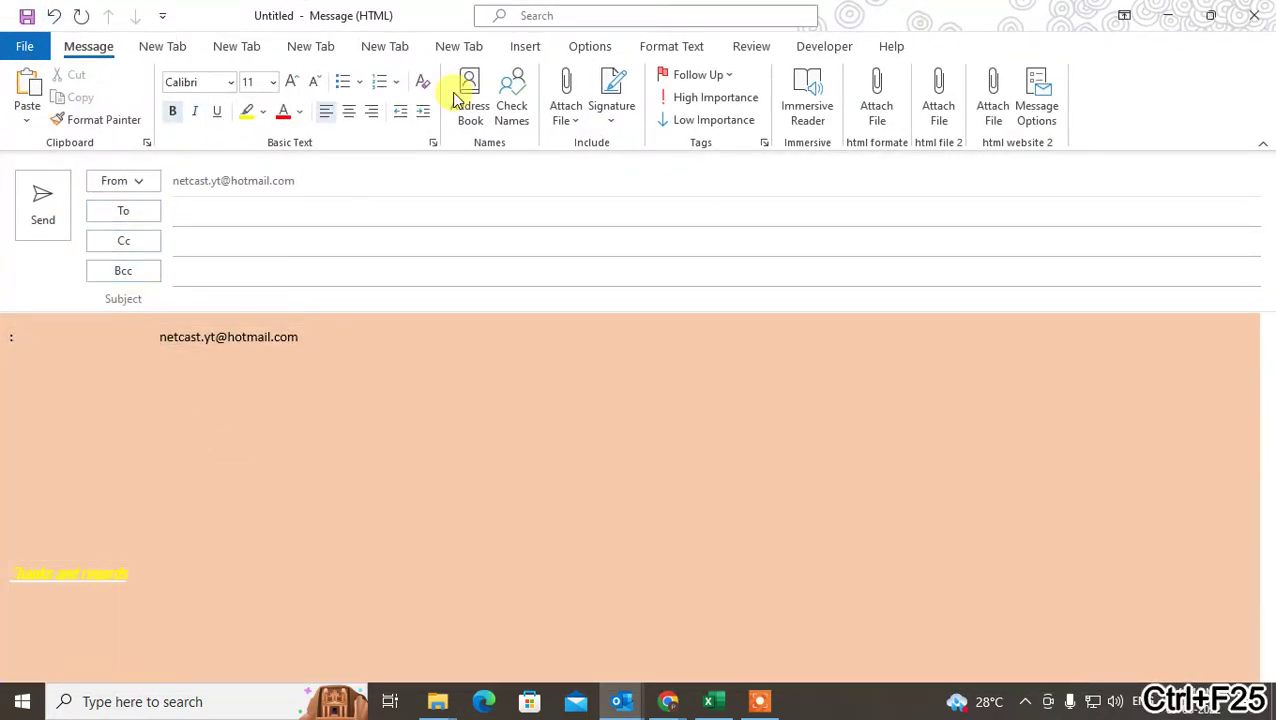
click(589, 47)
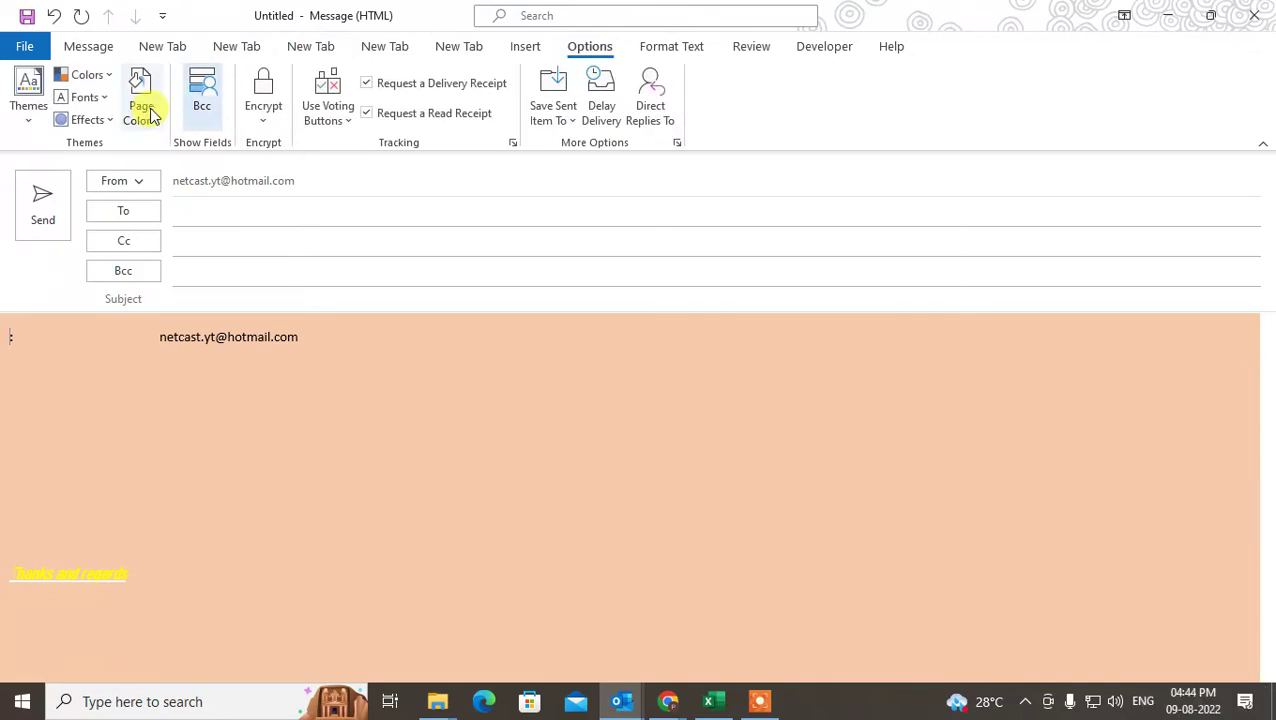
click(148, 118)
click(136, 167)
Delete the old From line and the 'Thanks and regards' signature from the body.
click(142, 515)
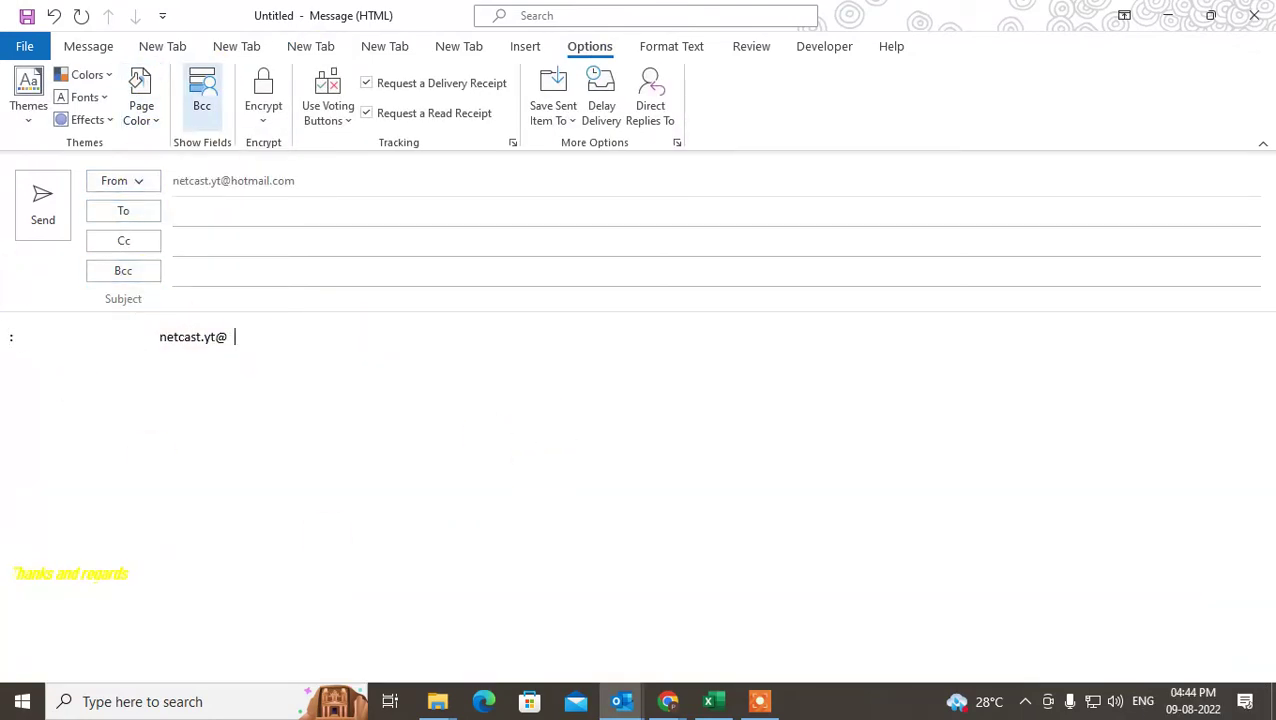
drag(162, 570, 37, 530)
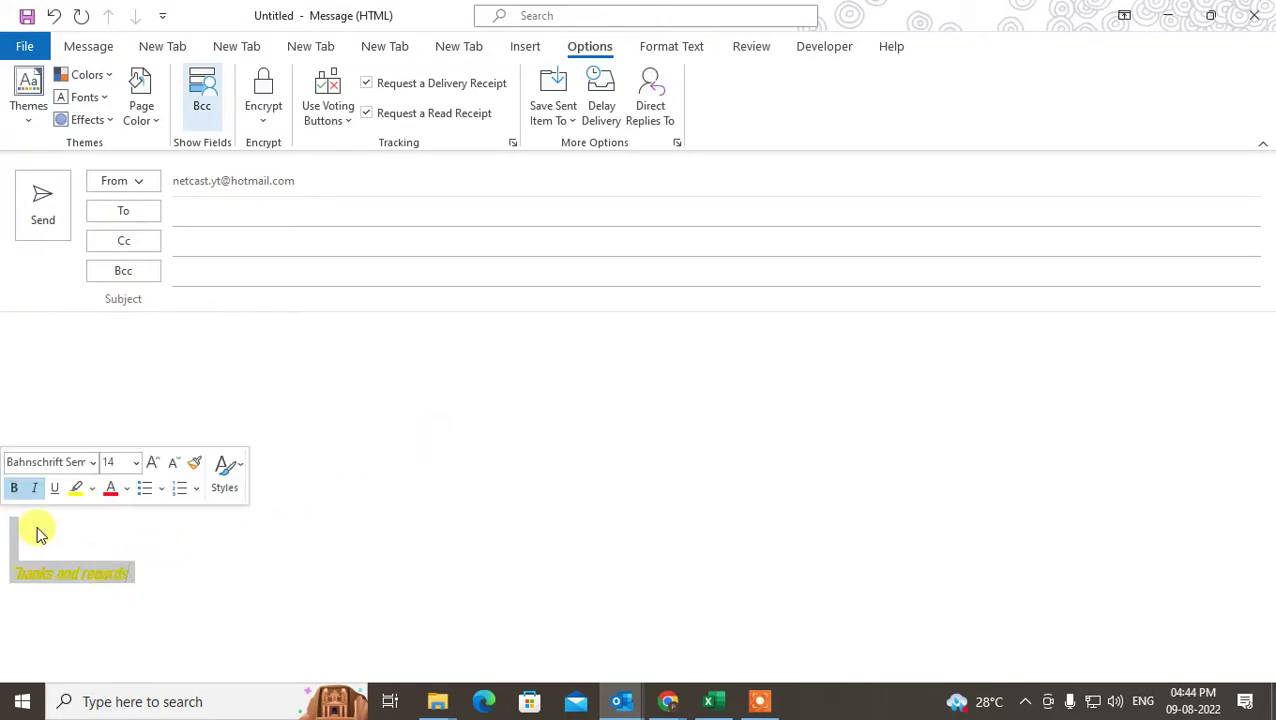
key(BackSpace)
click(34, 368)
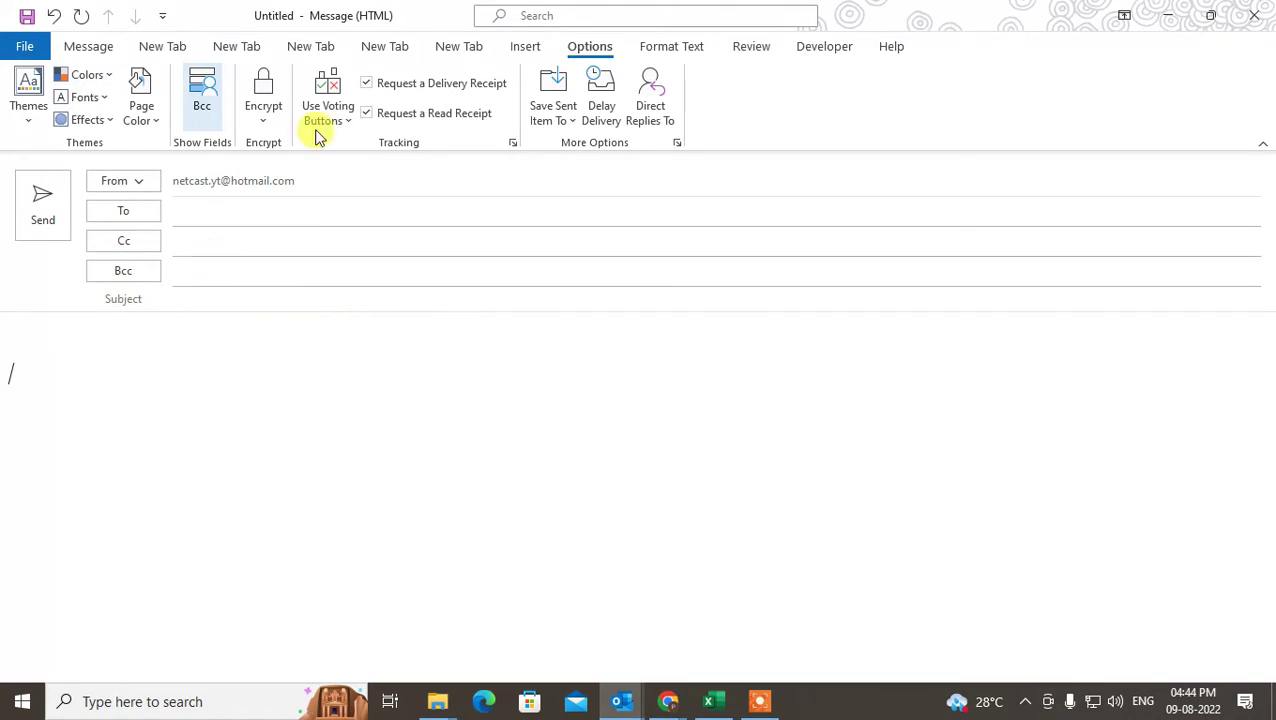
click(506, 52)
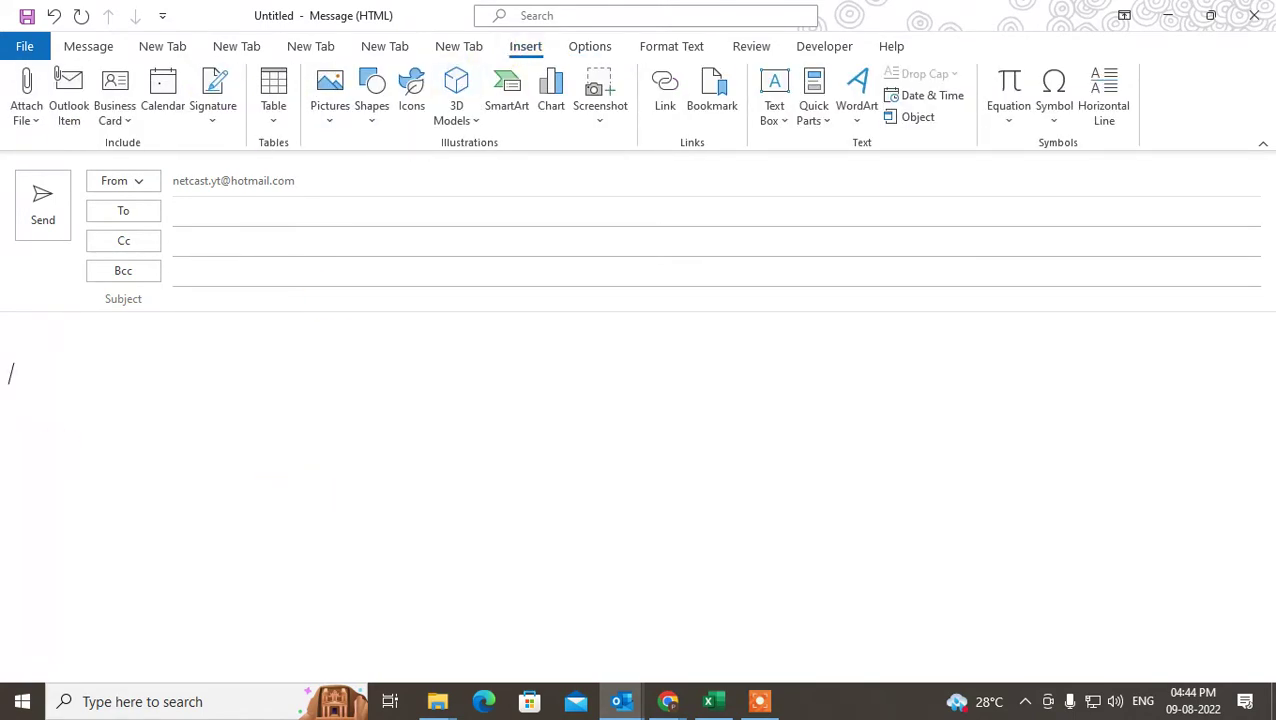
Start inserting a picture from this device, checking the Camera Roll, Feedback and Saved Pictures folders.
click(338, 116)
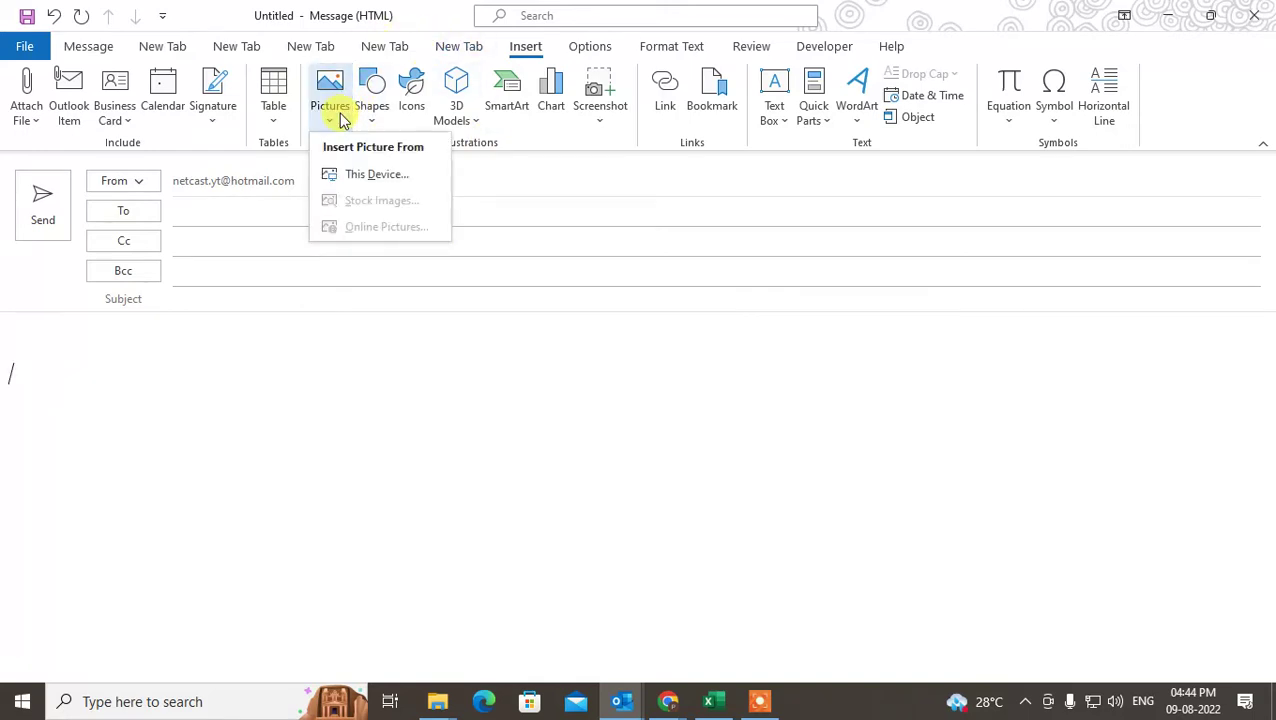
click(390, 182)
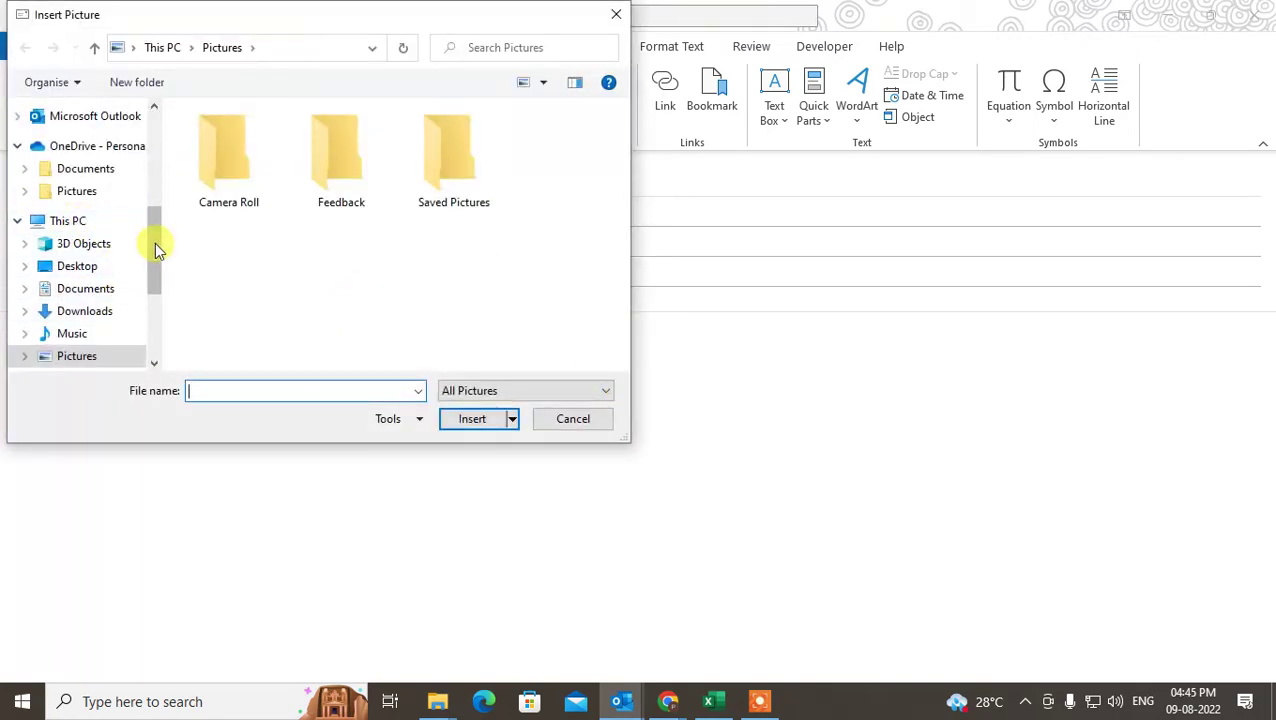
scroll(155, 242, down, 1)
double_click(234, 180)
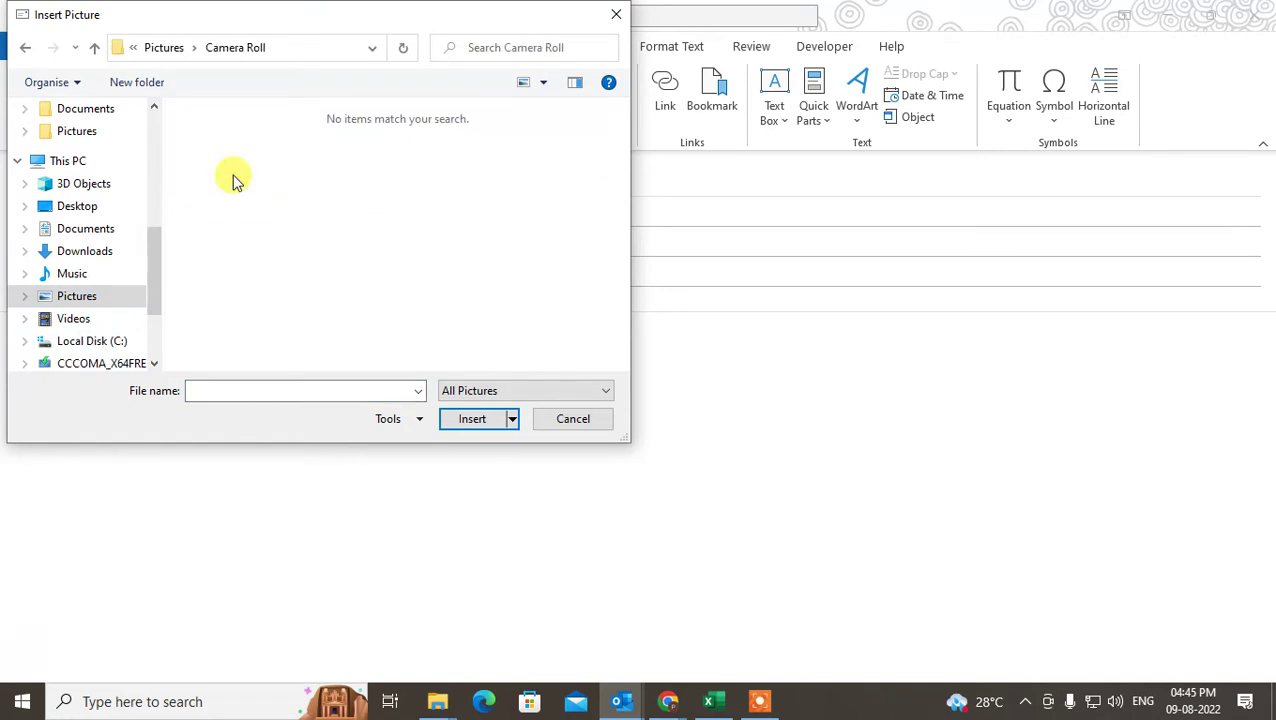
key(BackSpace)
double_click(338, 175)
key(BackSpace)
double_click(444, 168)
key(BackSpace)
Insert the CHANGE BACKGROUND PAGE COLOR IN OUTLOOK EMAIL picture from Downloads.
scroll(90, 290, up, 4)
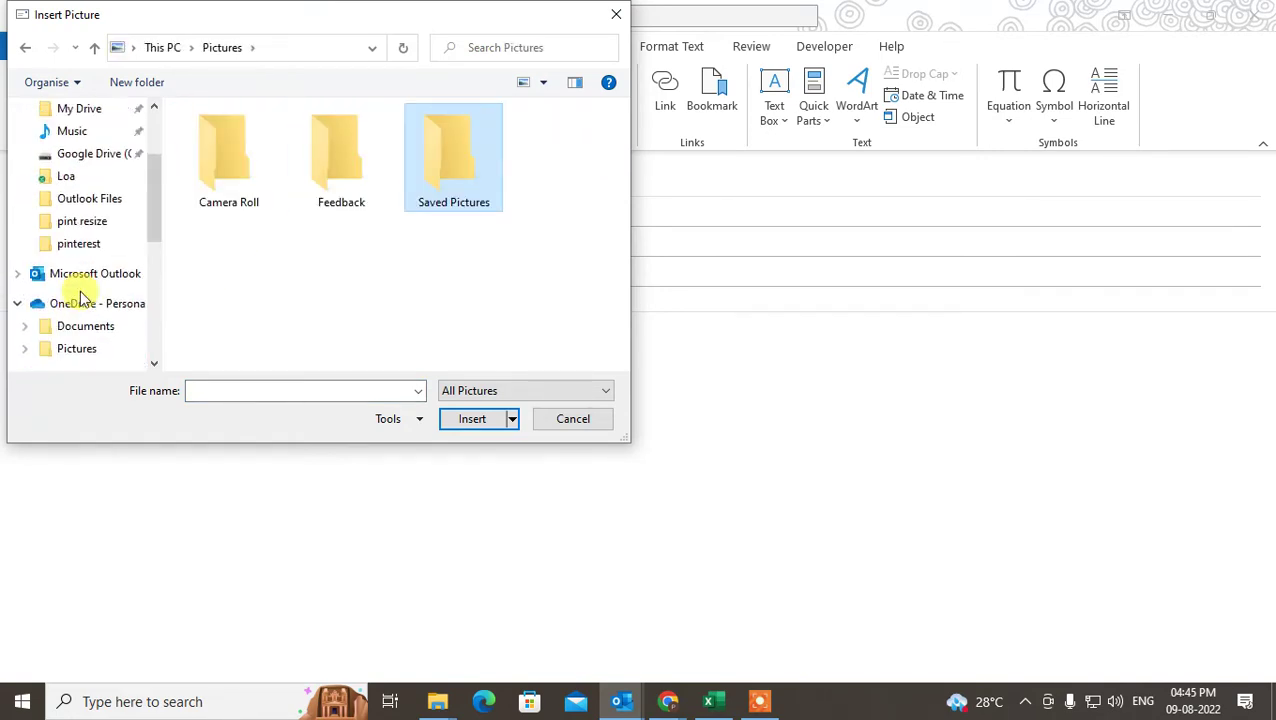
scroll(110, 220, up, 3)
click(103, 215)
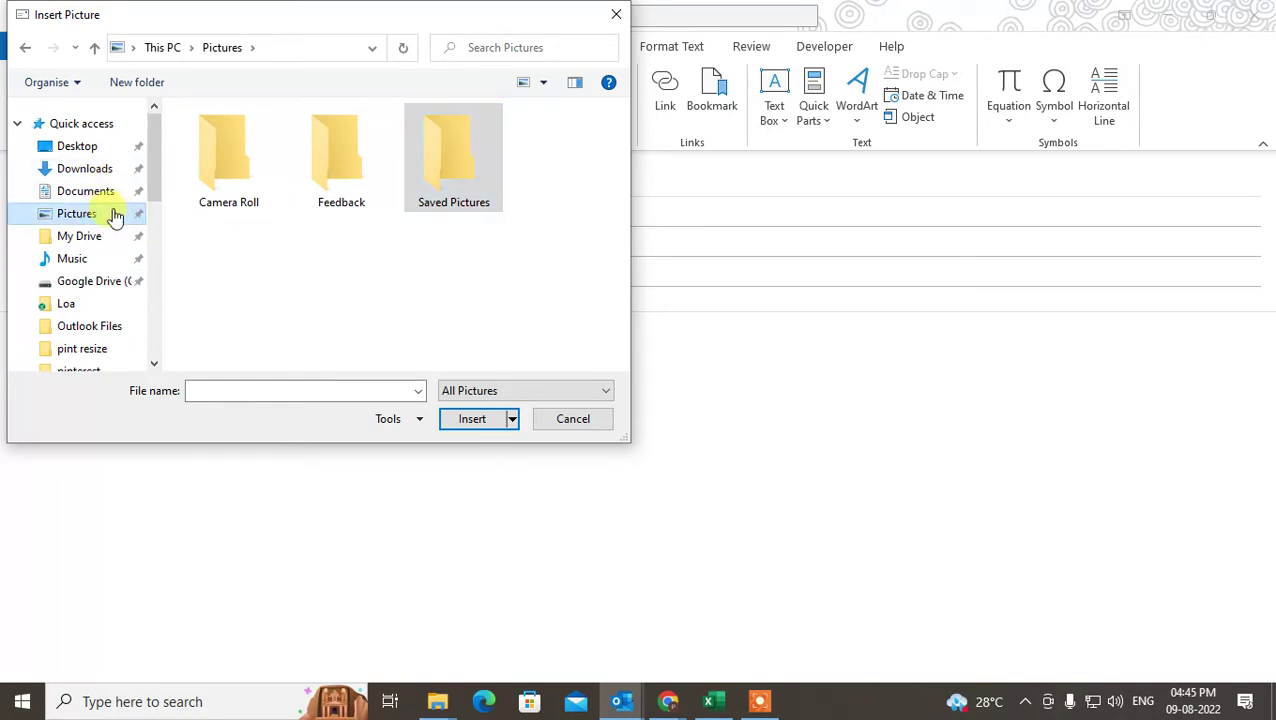
click(86, 169)
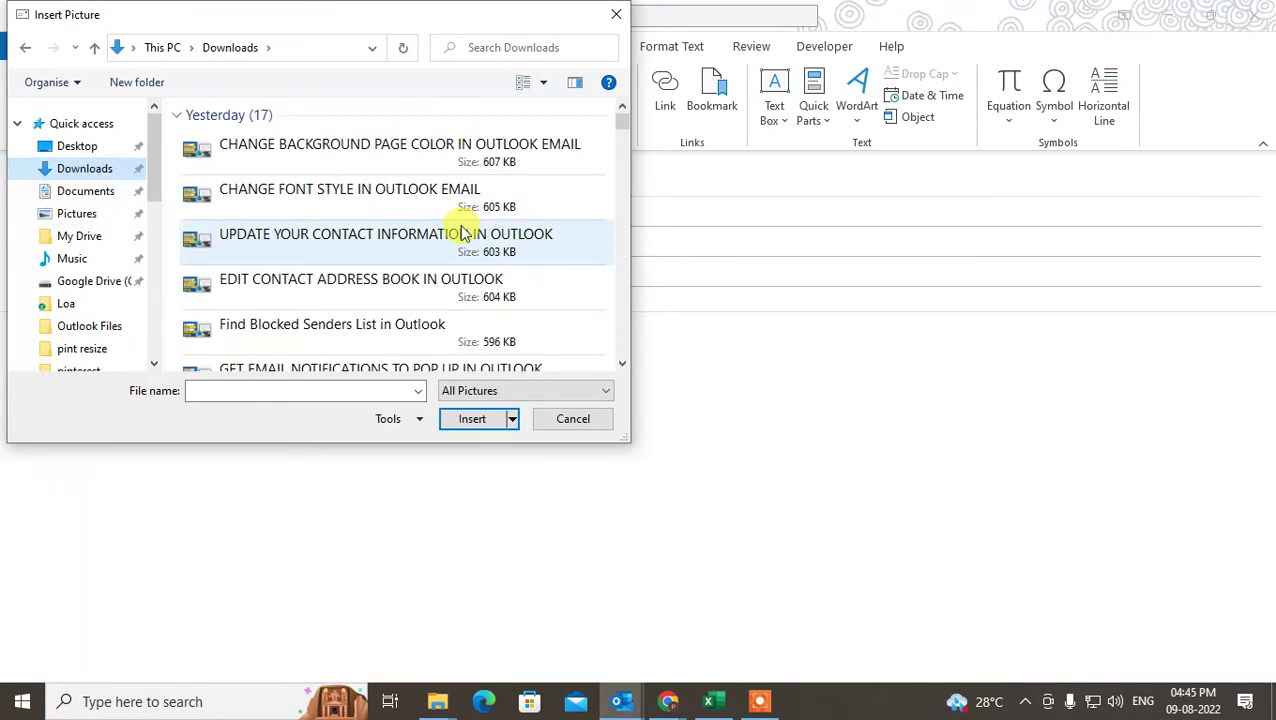
double_click(319, 157)
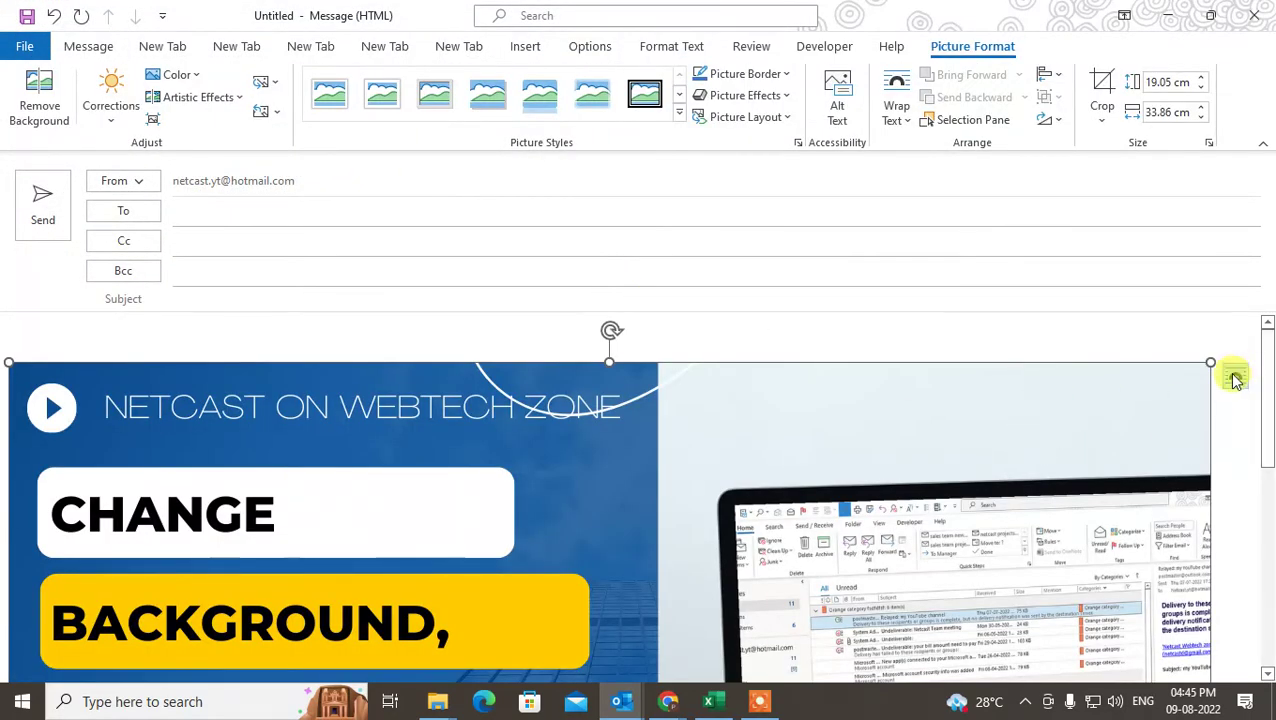
Resize the inserted picture to 12.12 × 21.54 cm by dragging its corner handle.
drag(1135, 410, 1091, 421)
scroll(632, 449, down, 5)
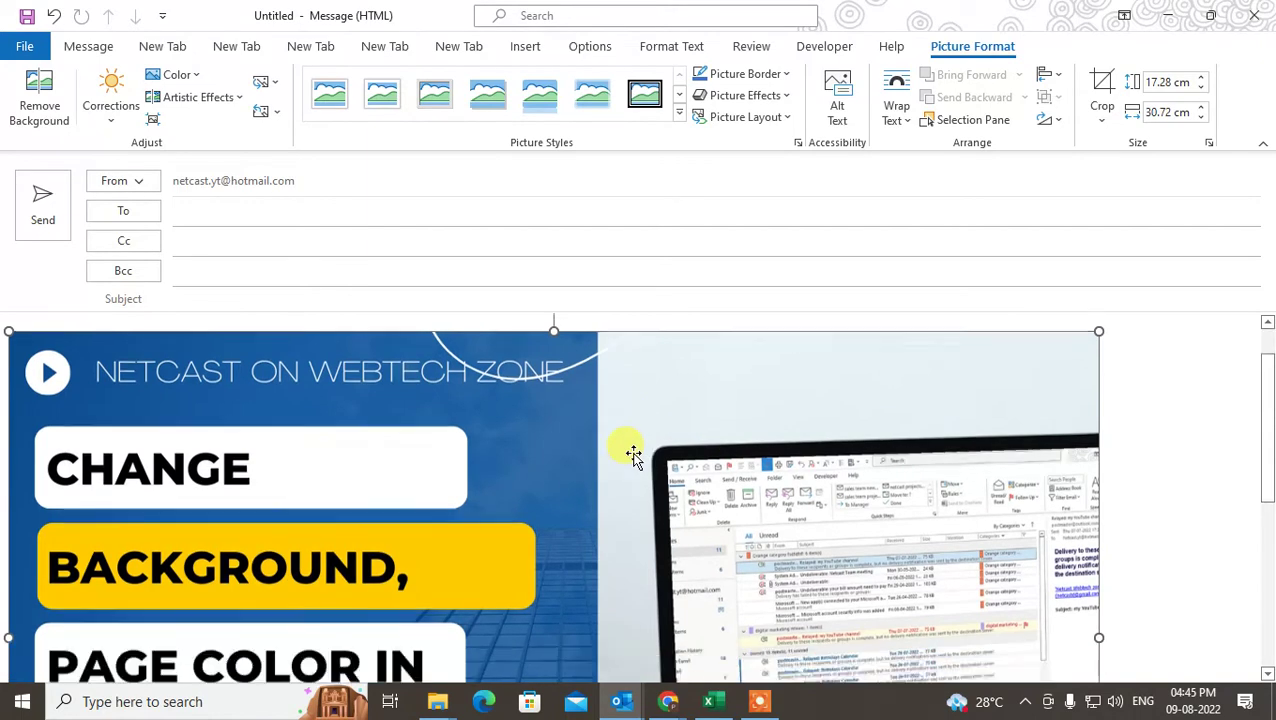
scroll(763, 443, up, 5)
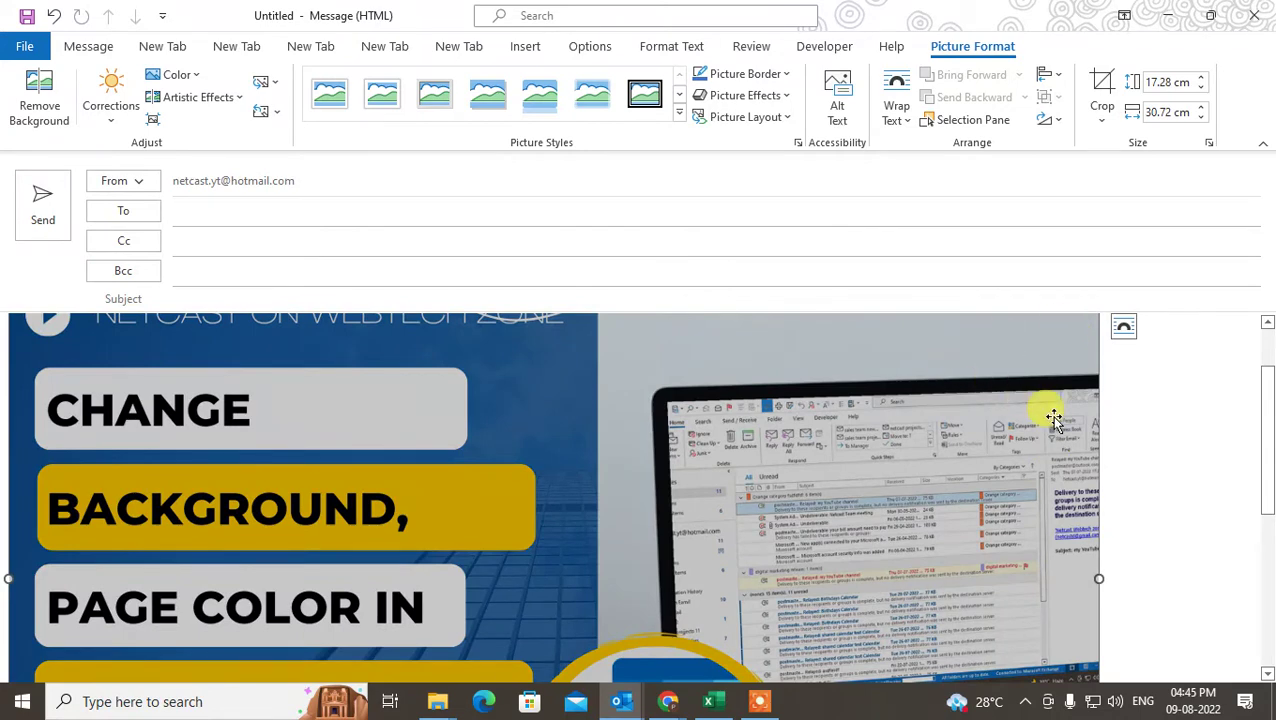
scroll(1070, 390, up, 2)
drag(1091, 356, 105, 545)
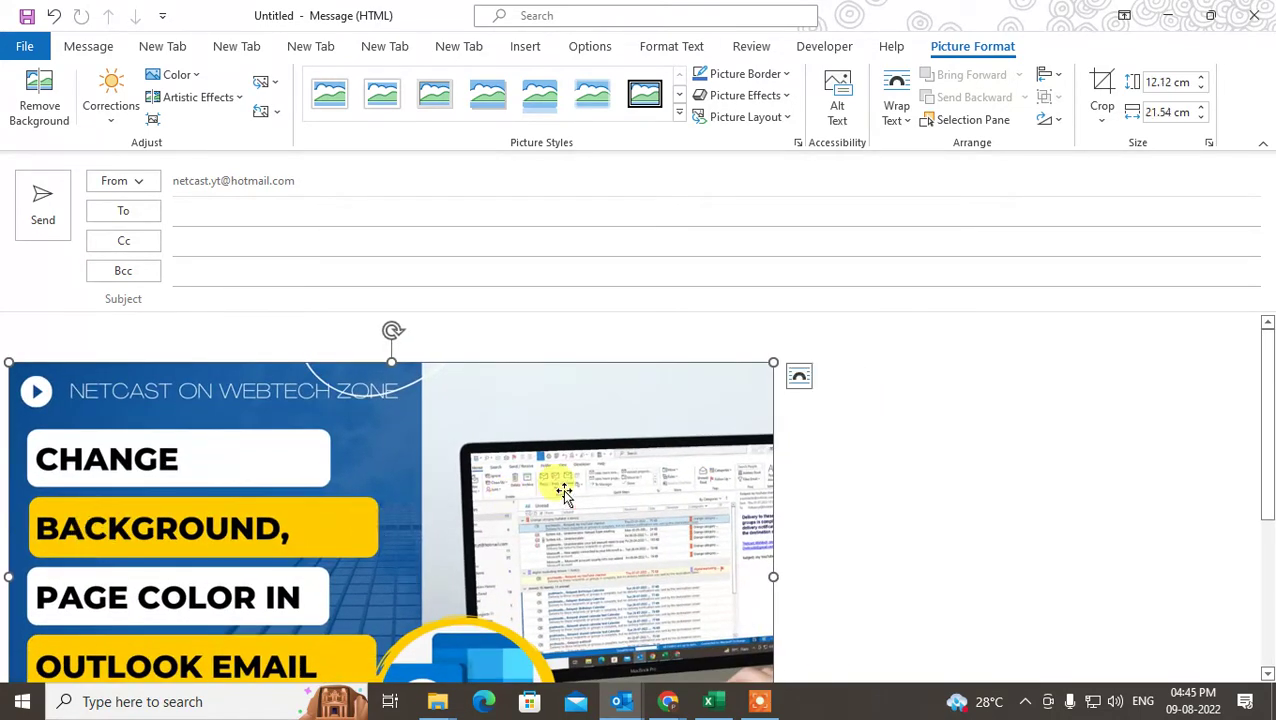
scroll(565, 490, down, 4)
drag(436, 458, 534, 514)
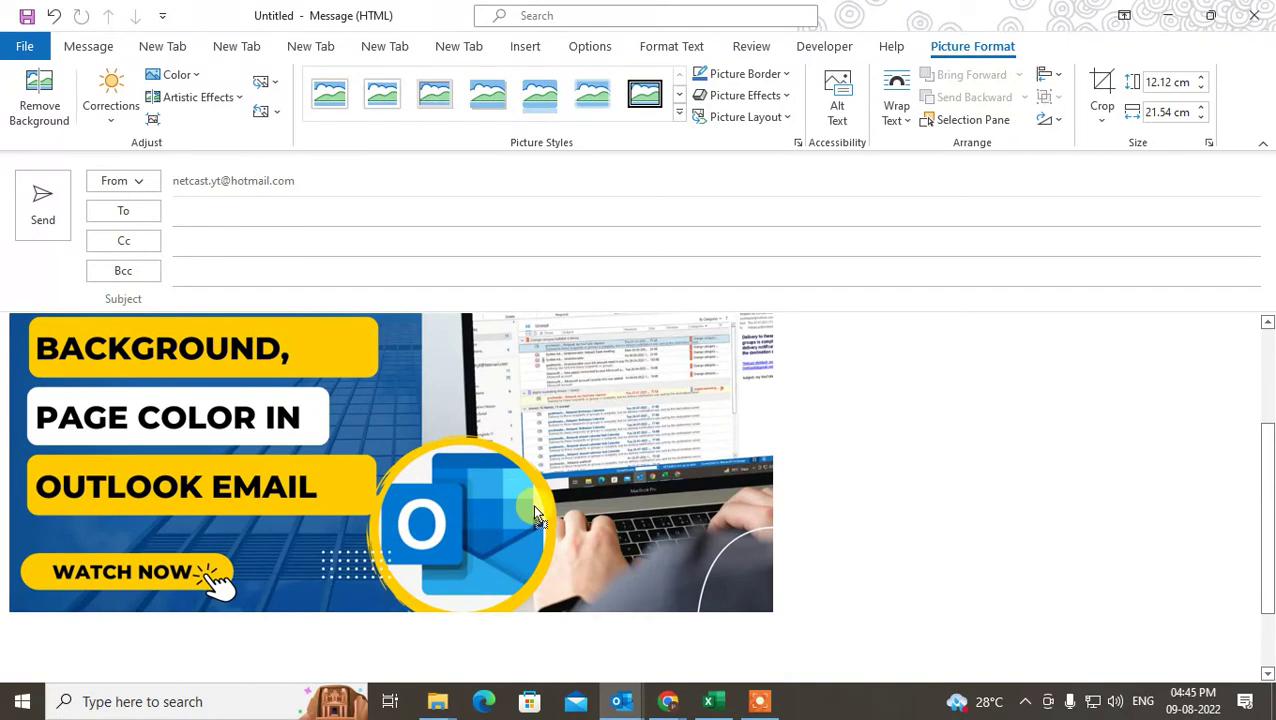
click(222, 365)
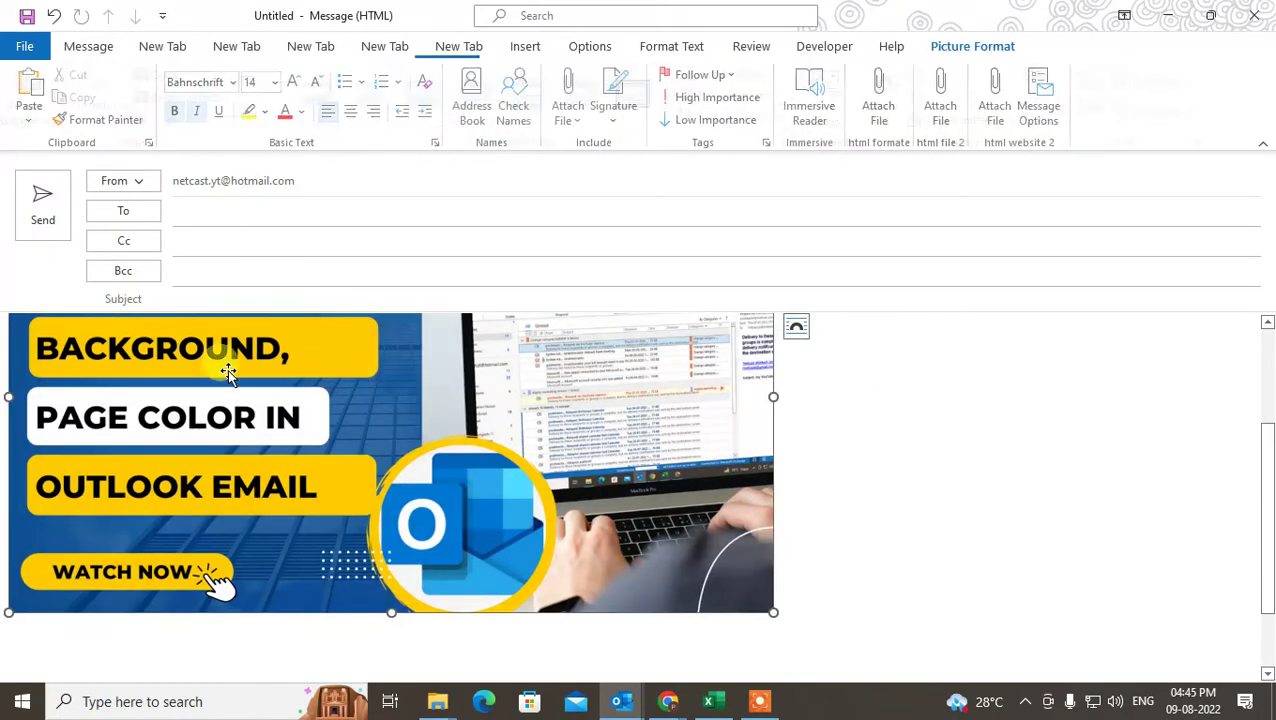
scroll(290, 395, up, 3)
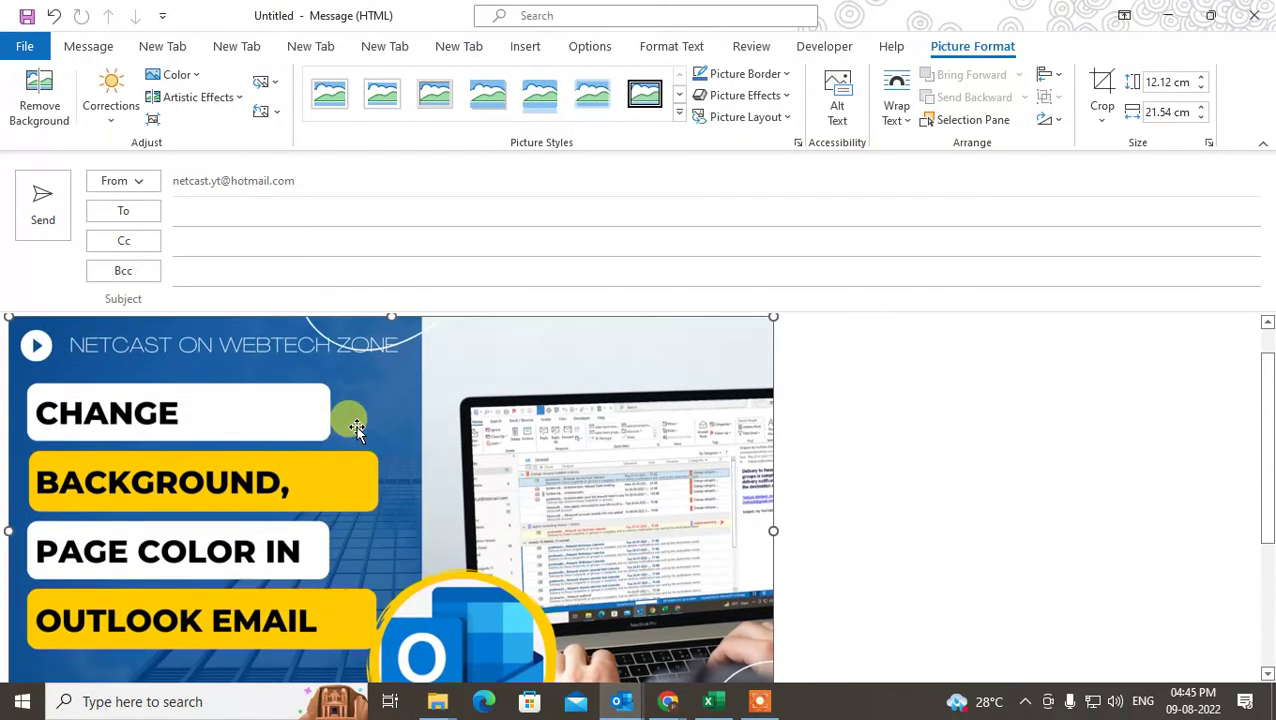
click(478, 390)
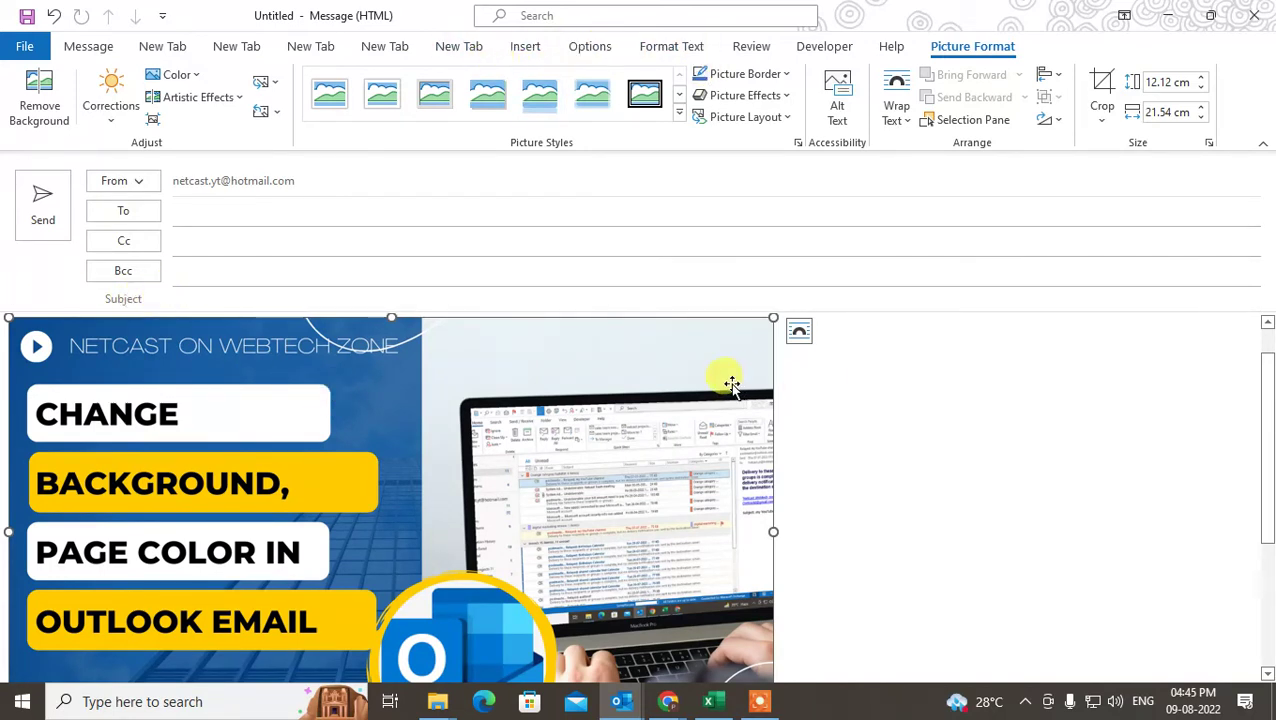
click(592, 47)
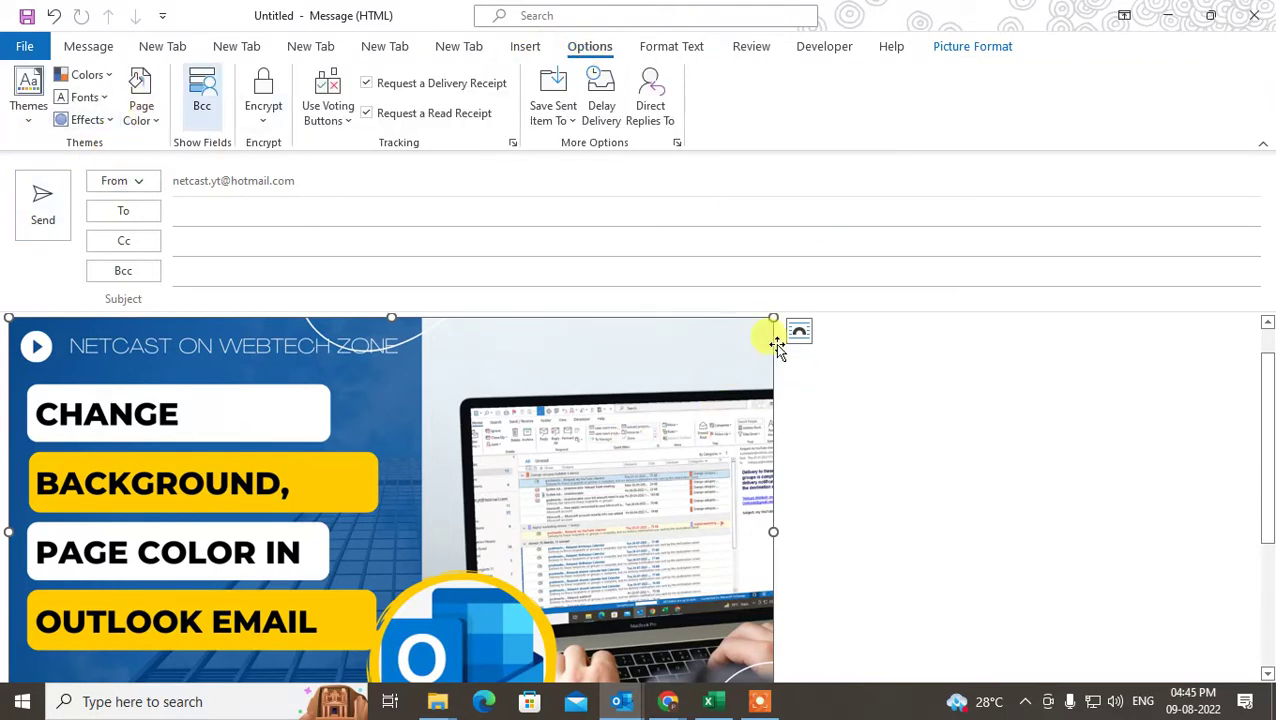
Delete the picture from the message body.
key(Delete)
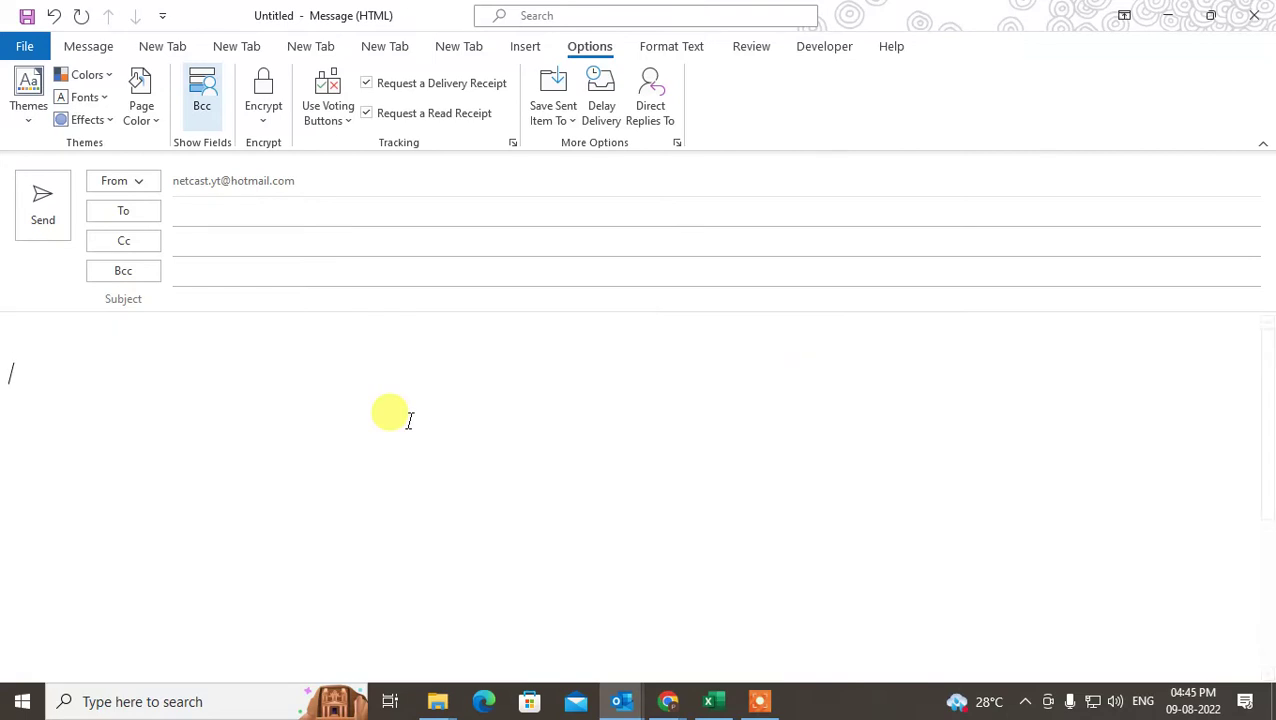
click(526, 50)
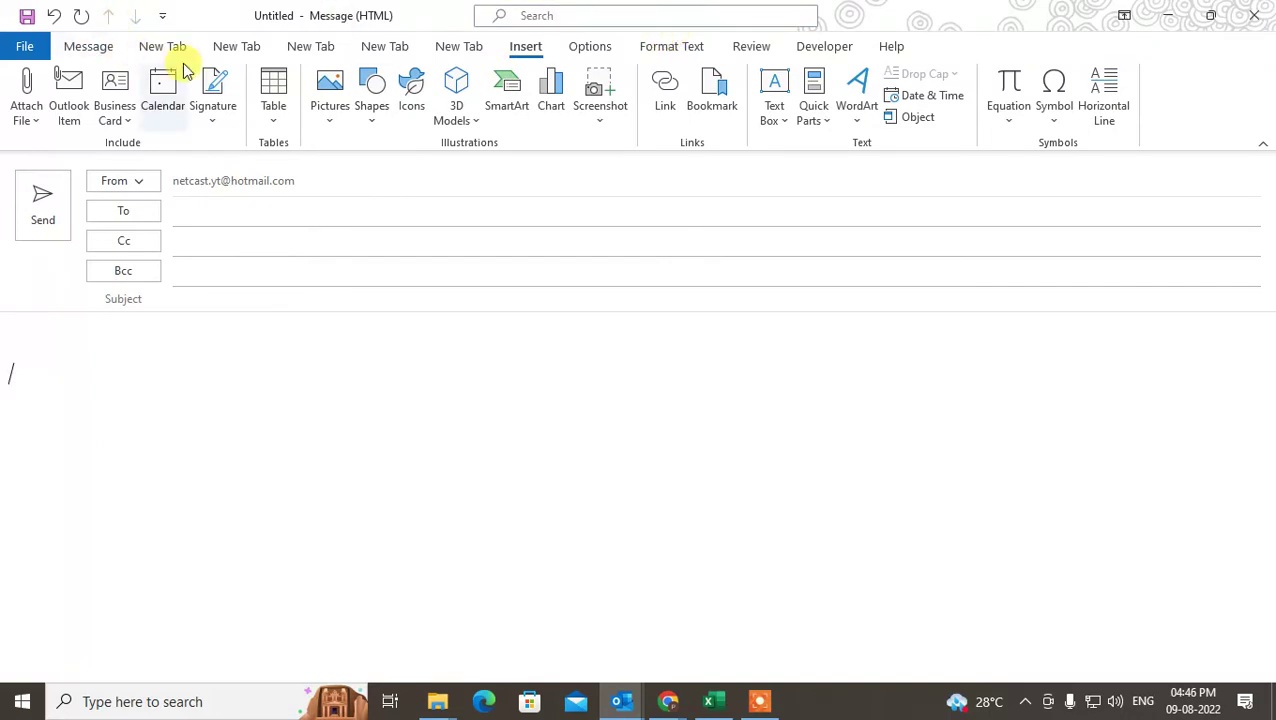
click(70, 48)
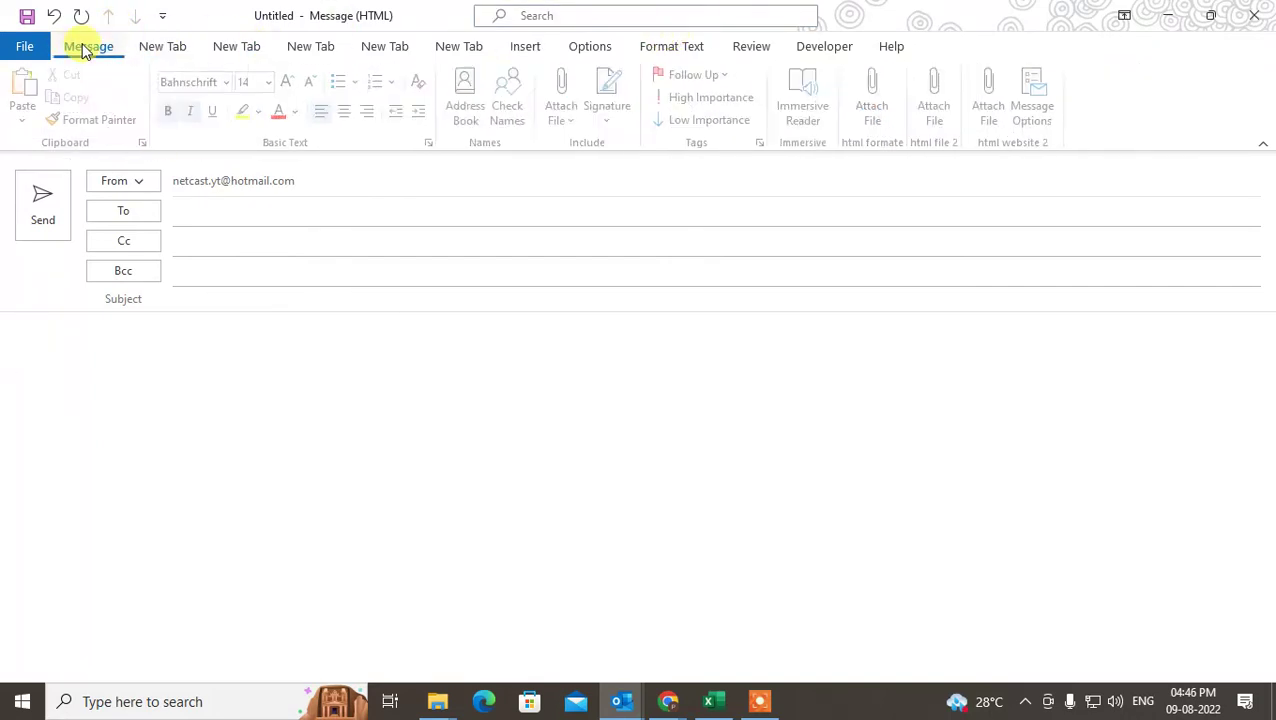
Start attaching a file by browsing this PC from the Attach File list.
click(564, 98)
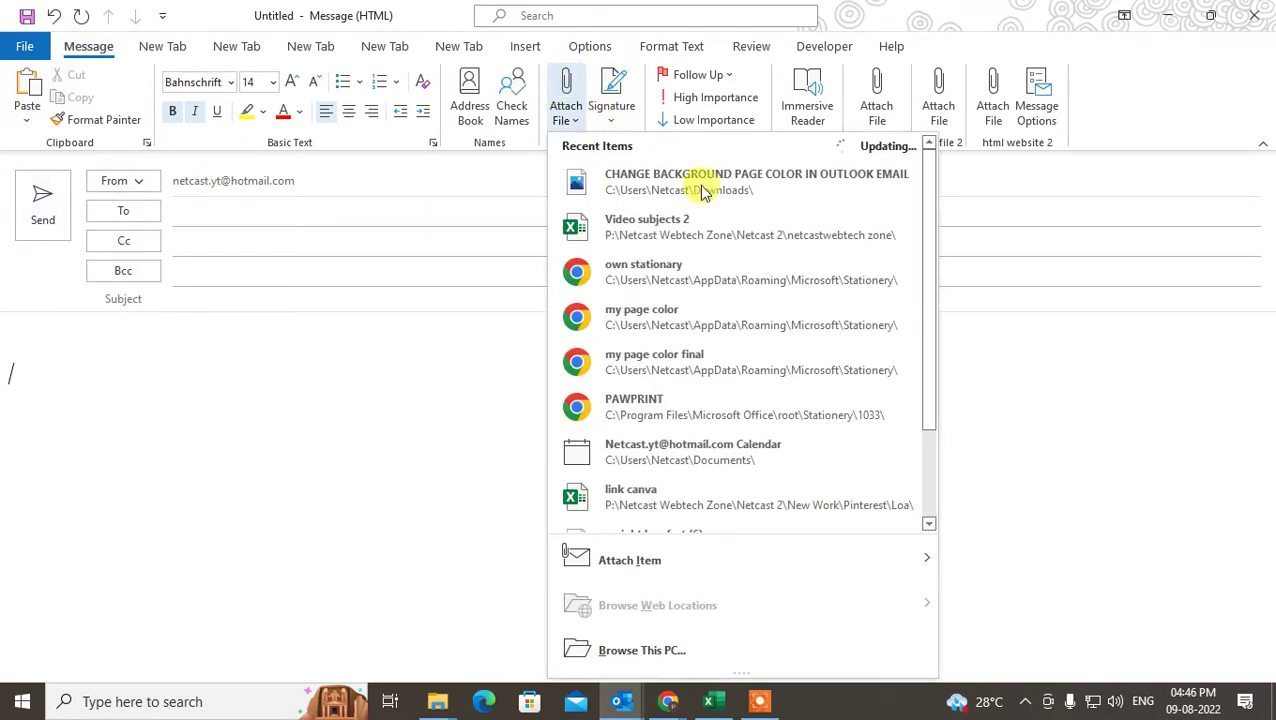
scroll(700, 430, down, 2)
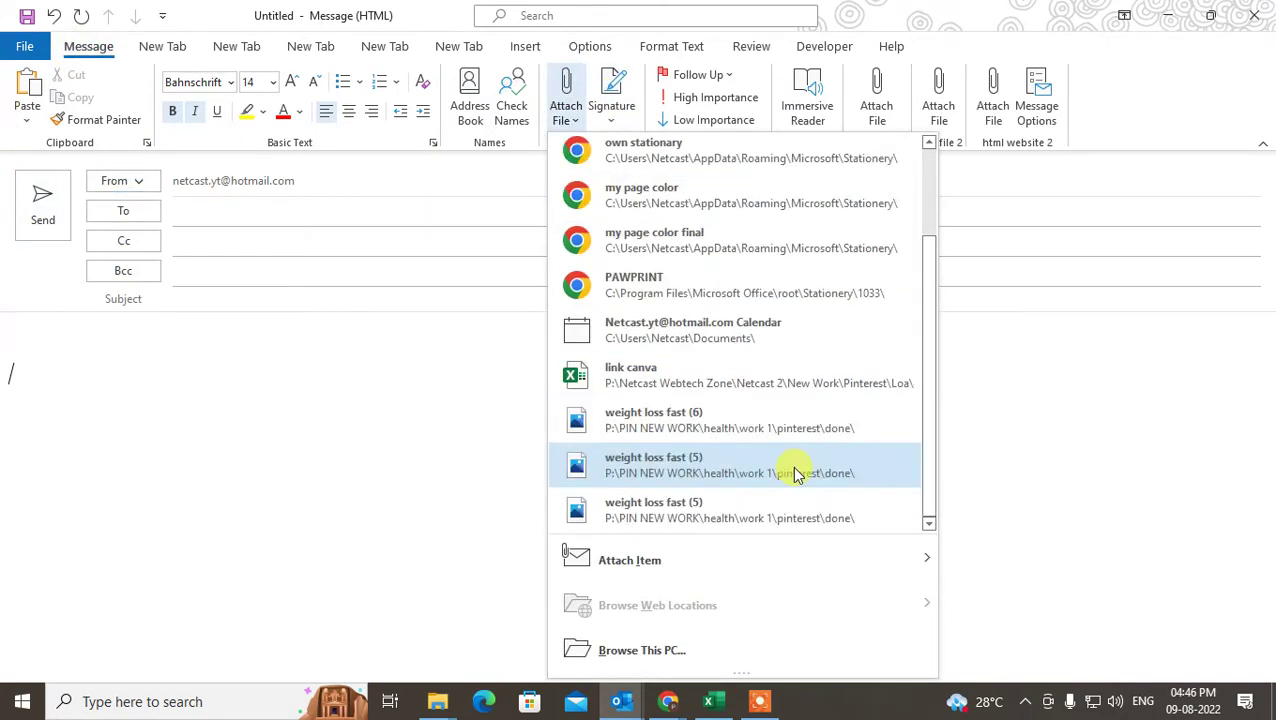
click(642, 650)
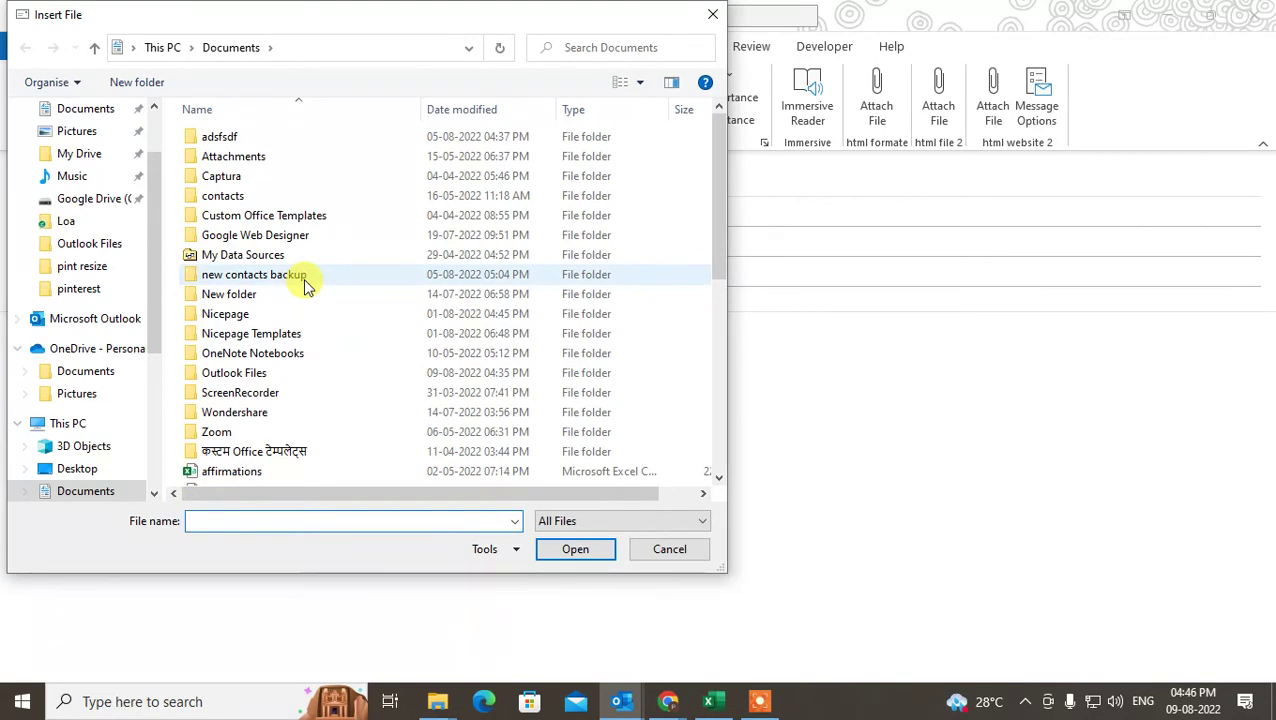
scroll(305, 284, down, 5)
drag(348, 14, 561, 47)
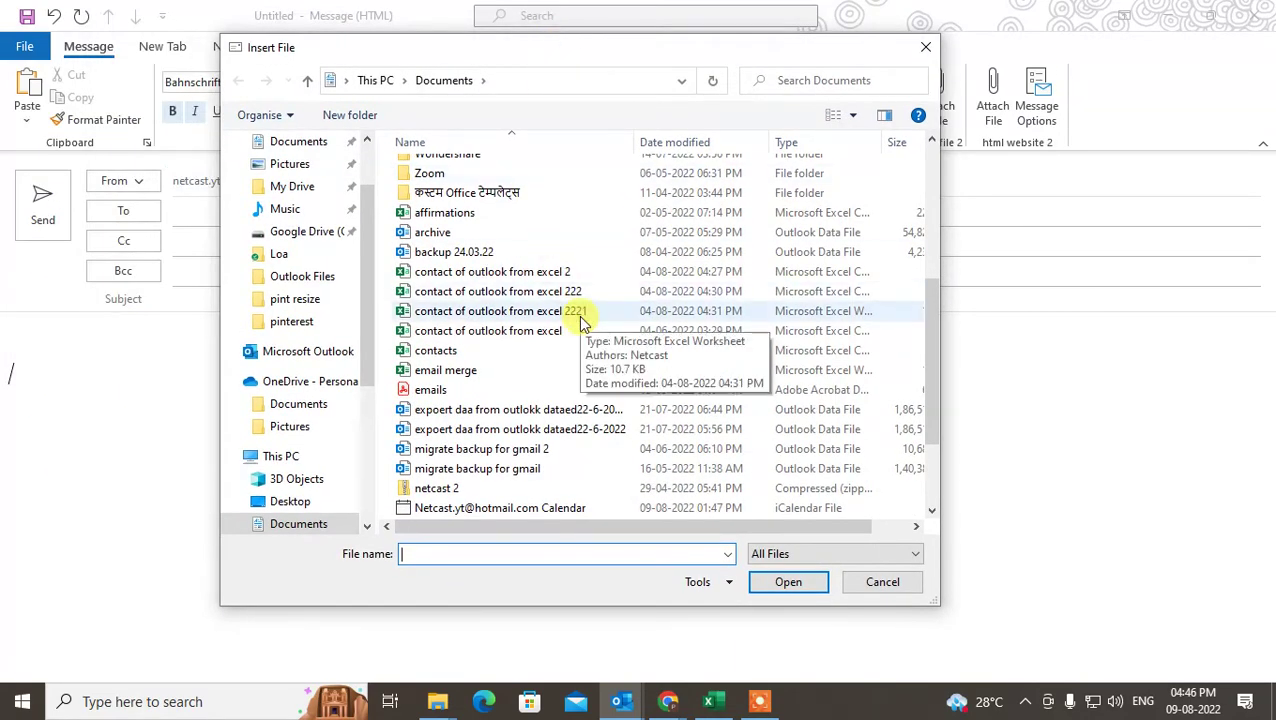
Attach CHANGE BACKGROUND PAGE COLOR IN OUTLOOK EMAIL.png from the Downloads folder.
scroll(600, 328, up, 5)
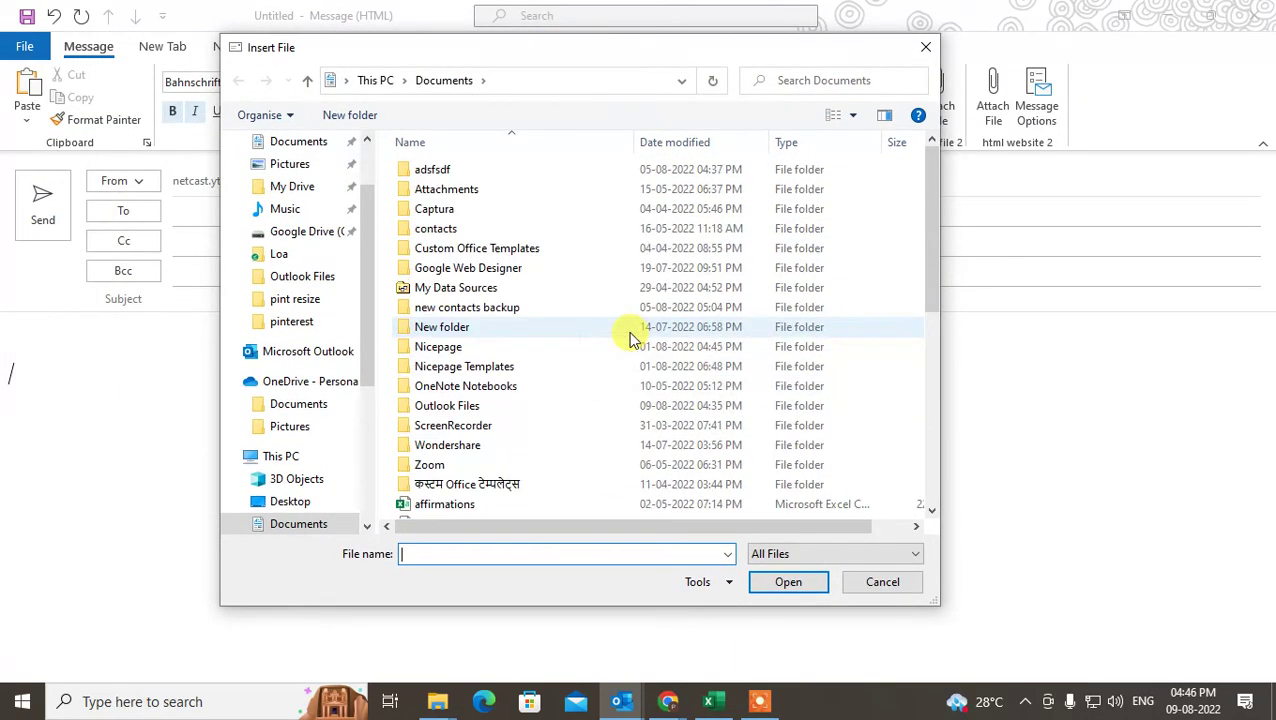
scroll(614, 333, down, 5)
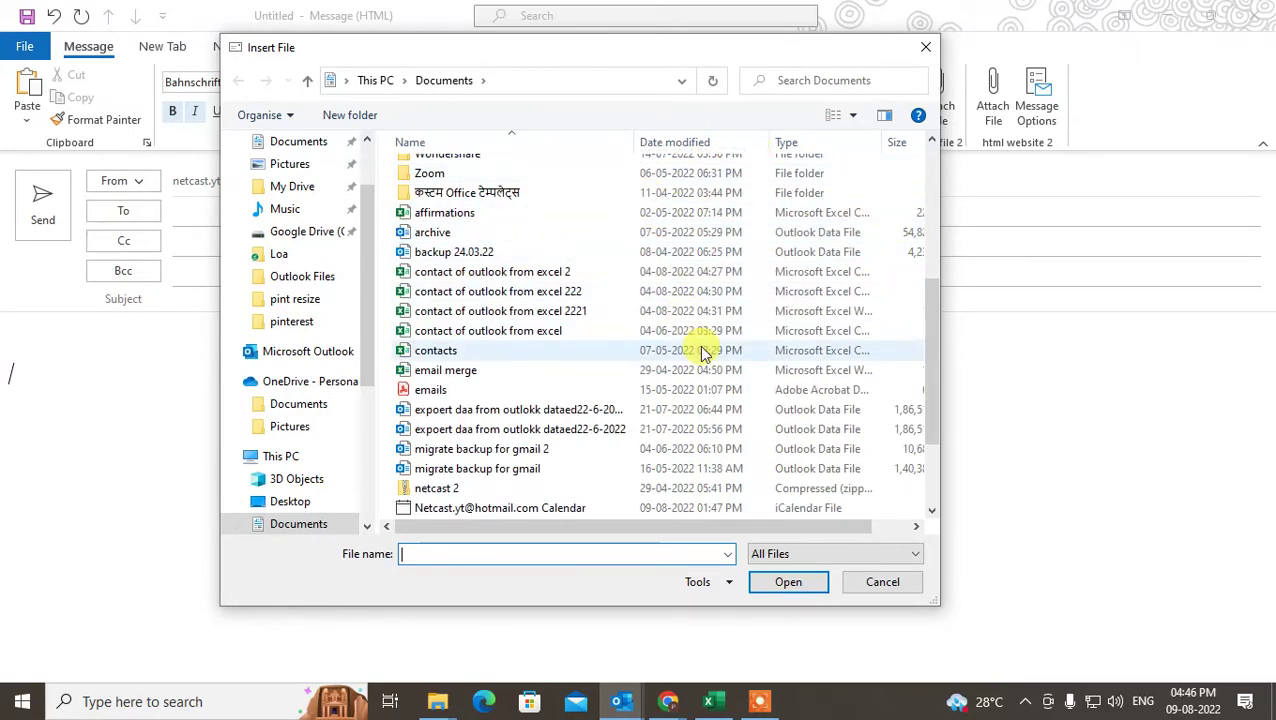
scroll(630, 345, up, 5)
click(292, 166)
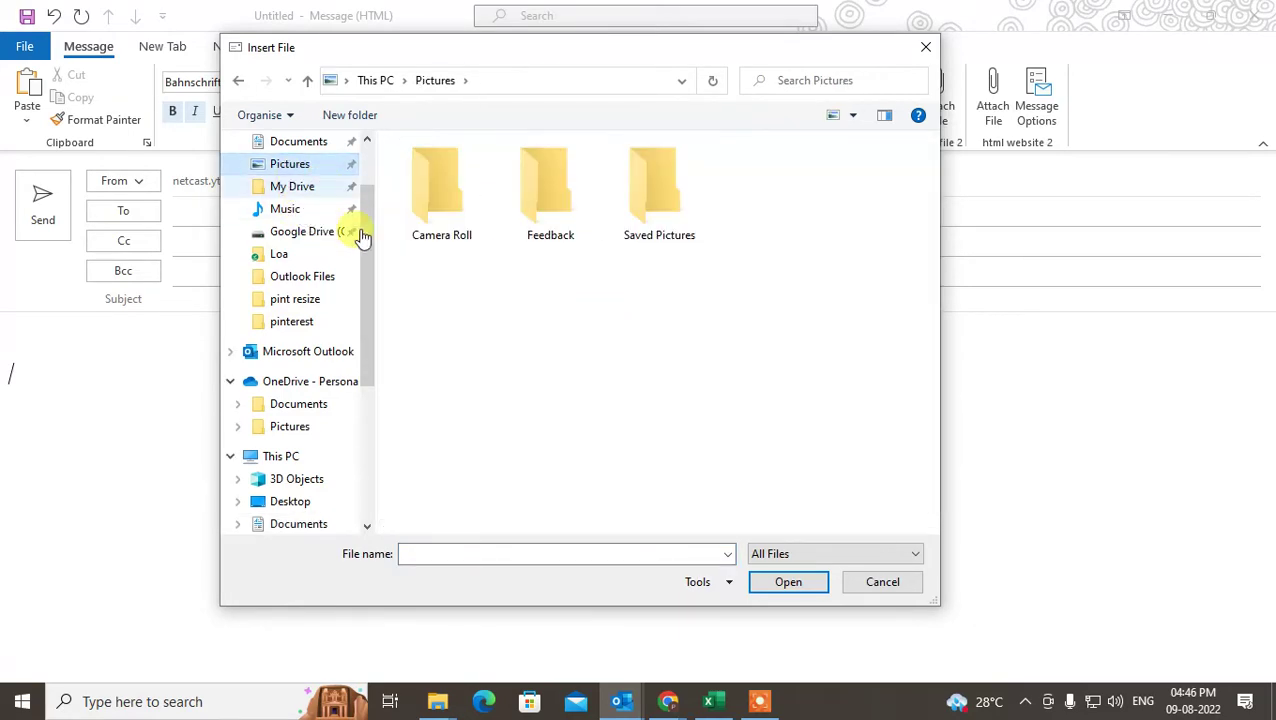
drag(367, 319, 390, 190)
click(297, 201)
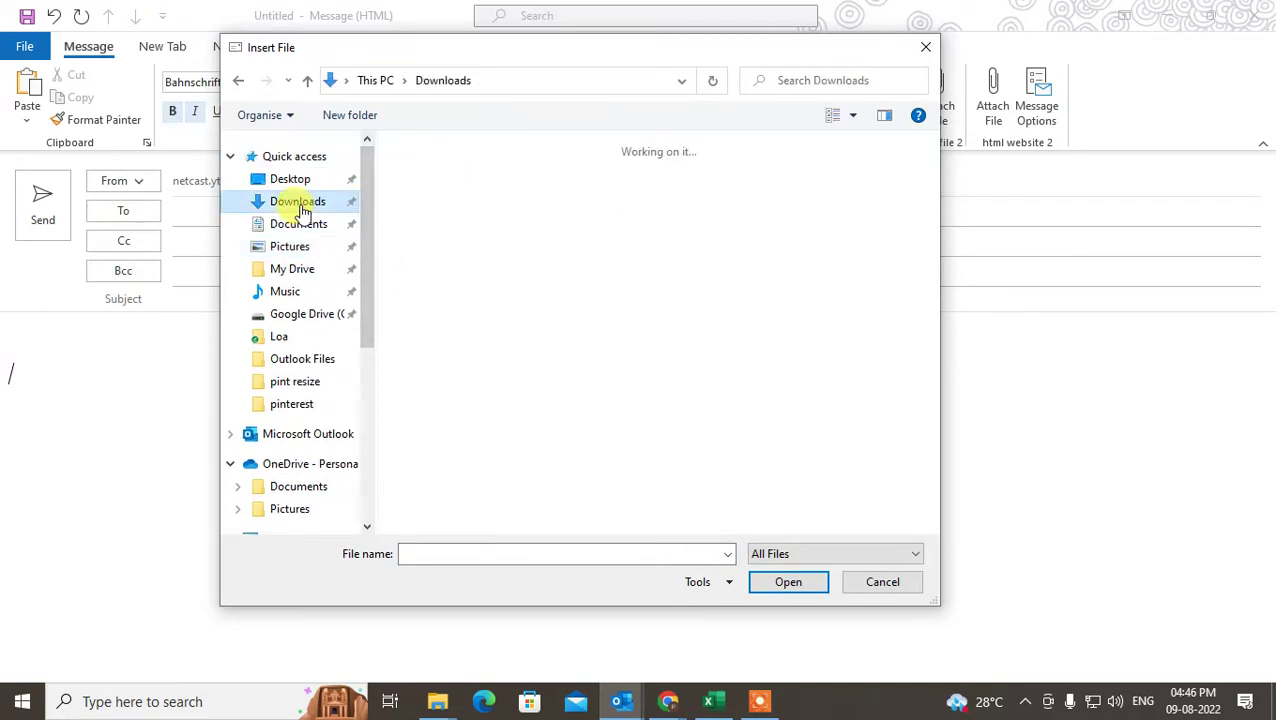
double_click(545, 196)
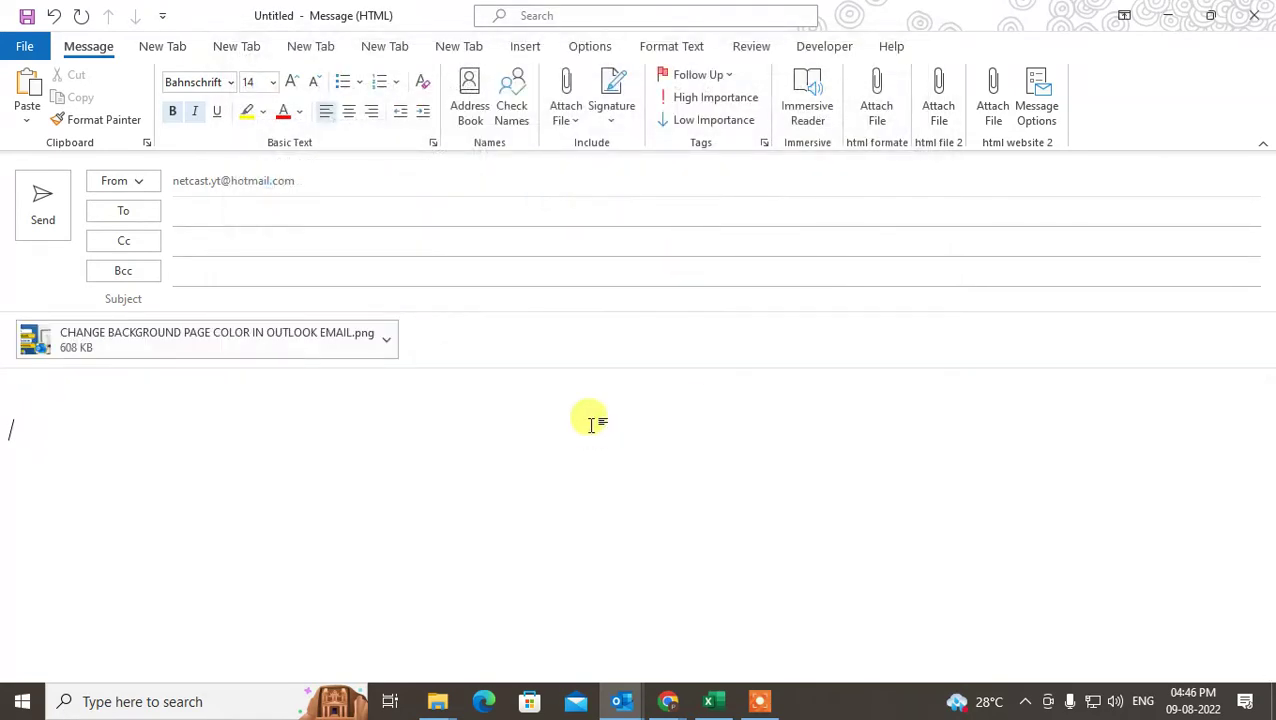
click(388, 342)
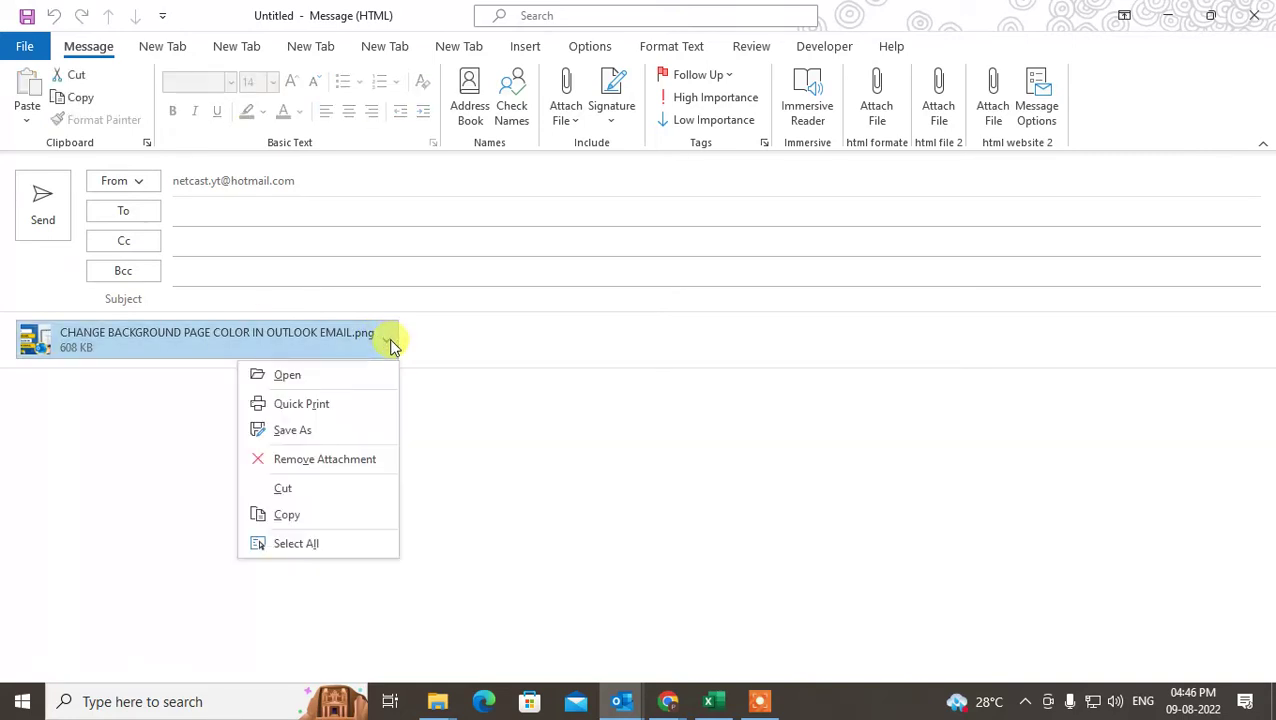
click(282, 487)
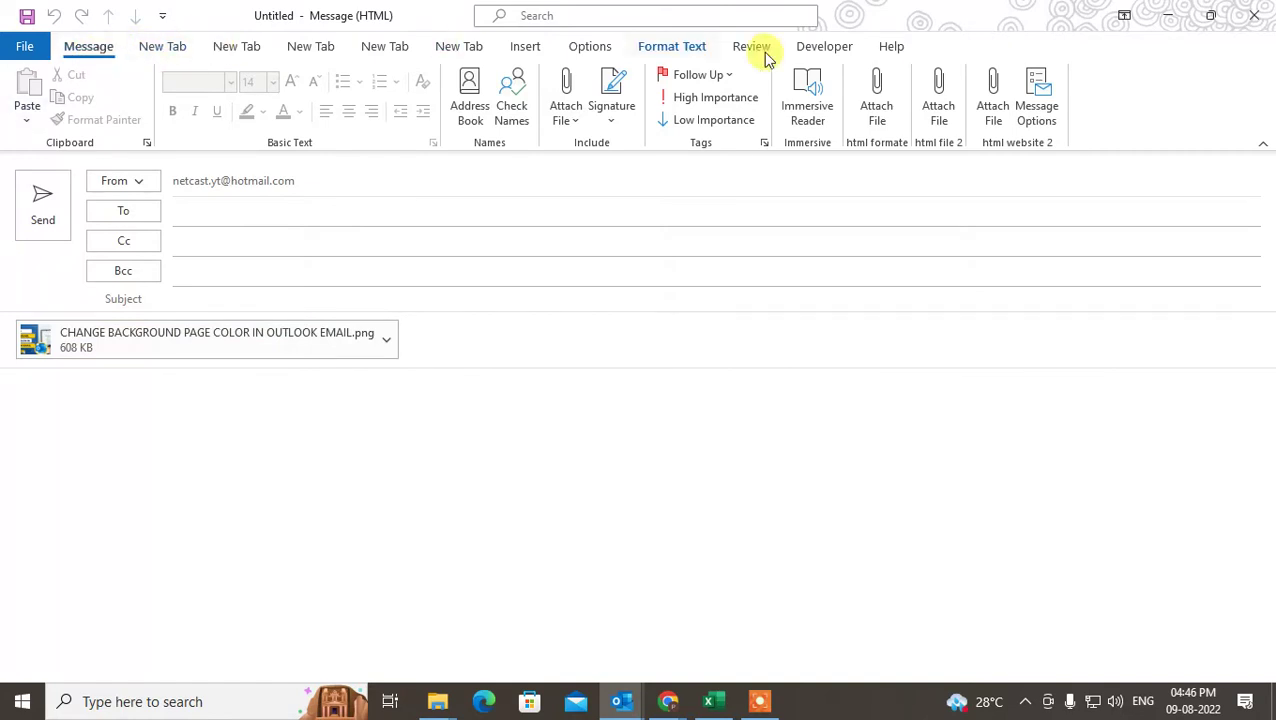
click(592, 48)
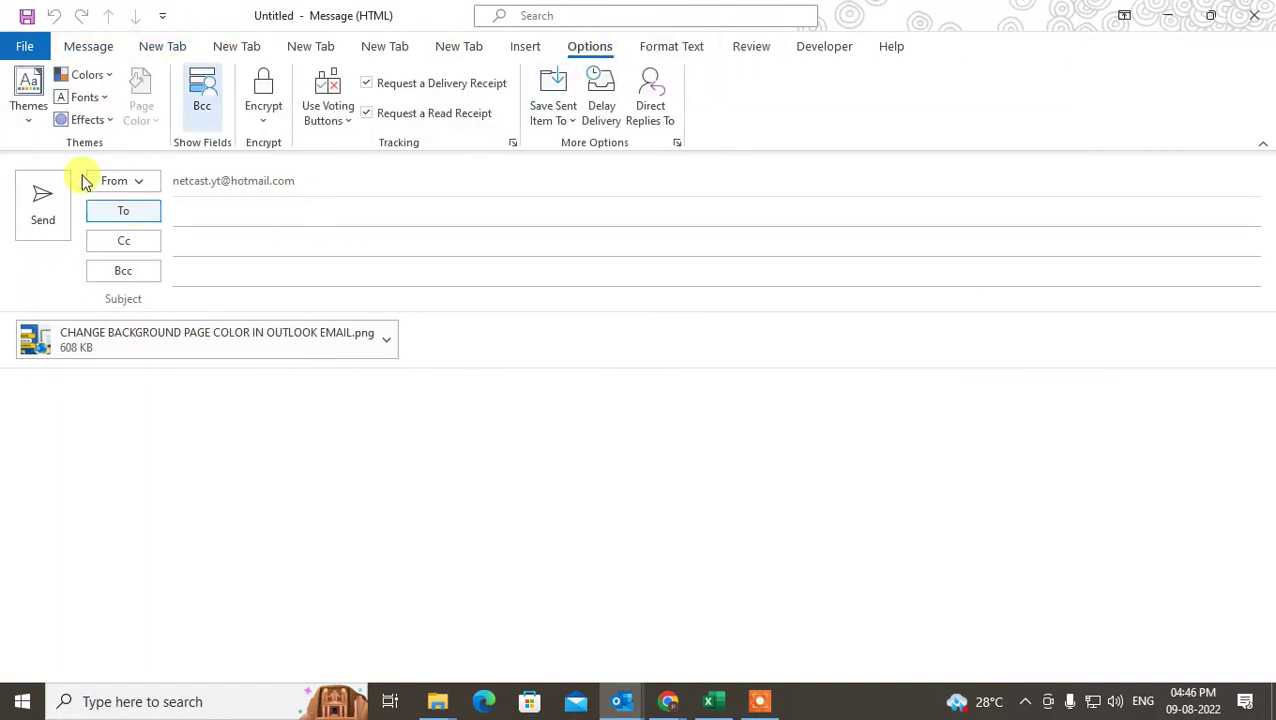
click(533, 49)
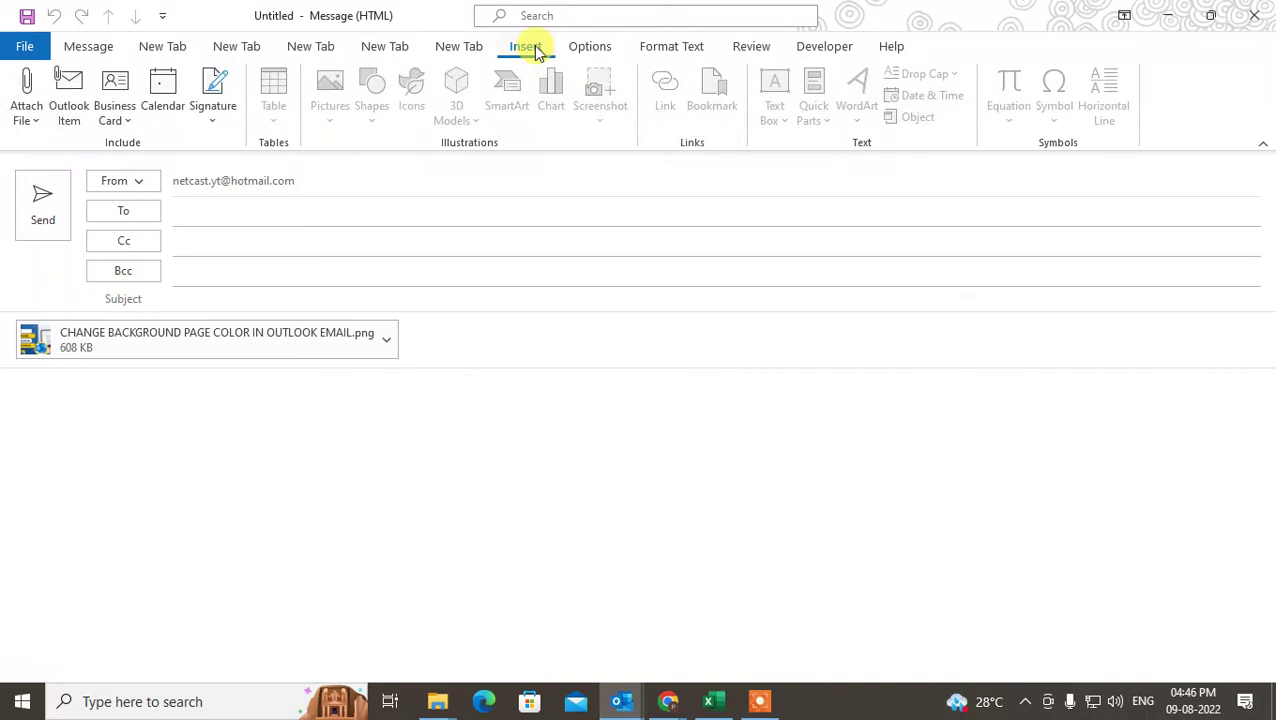
click(596, 50)
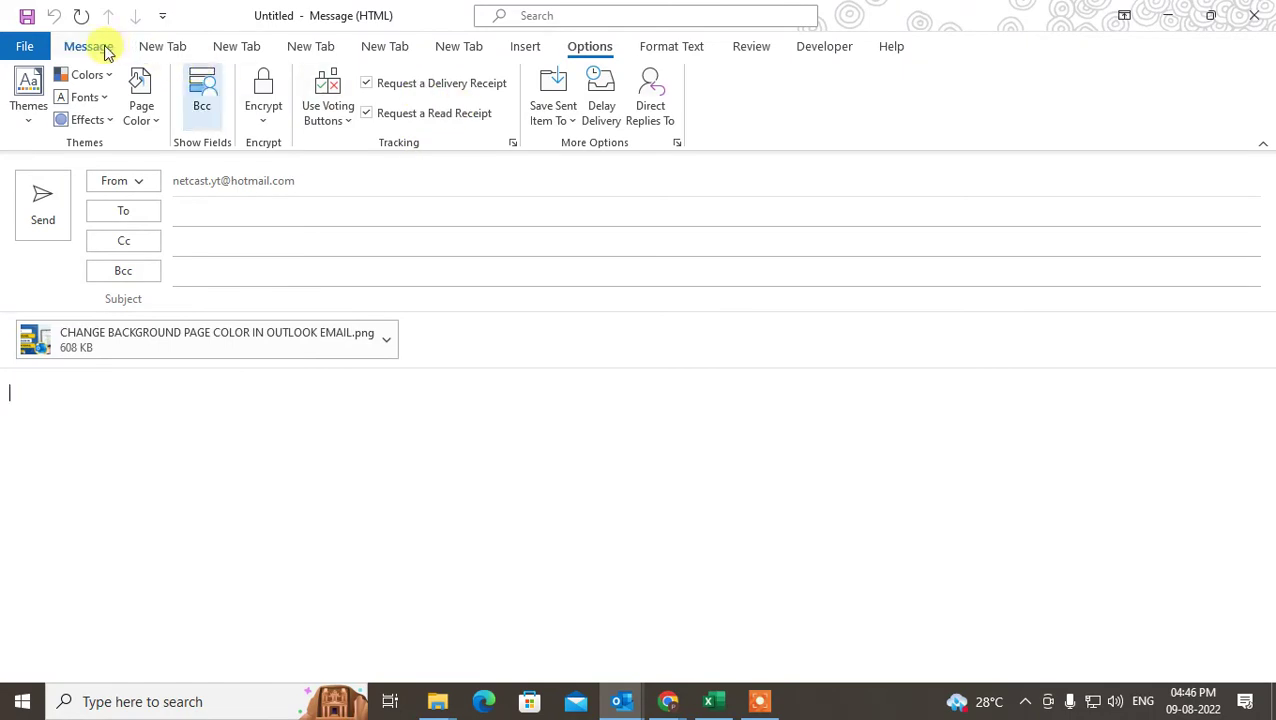
Switch the message format to Rich Text, passing through Plain Text first.
click(682, 50)
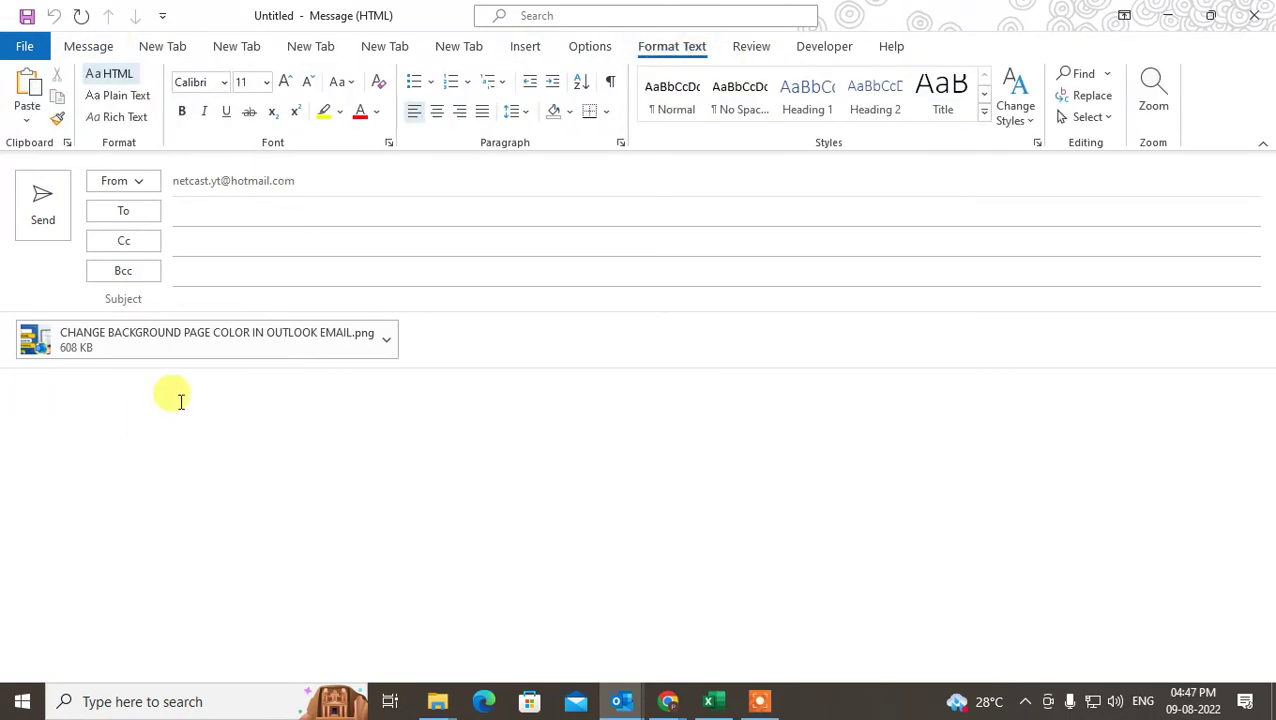
click(132, 356)
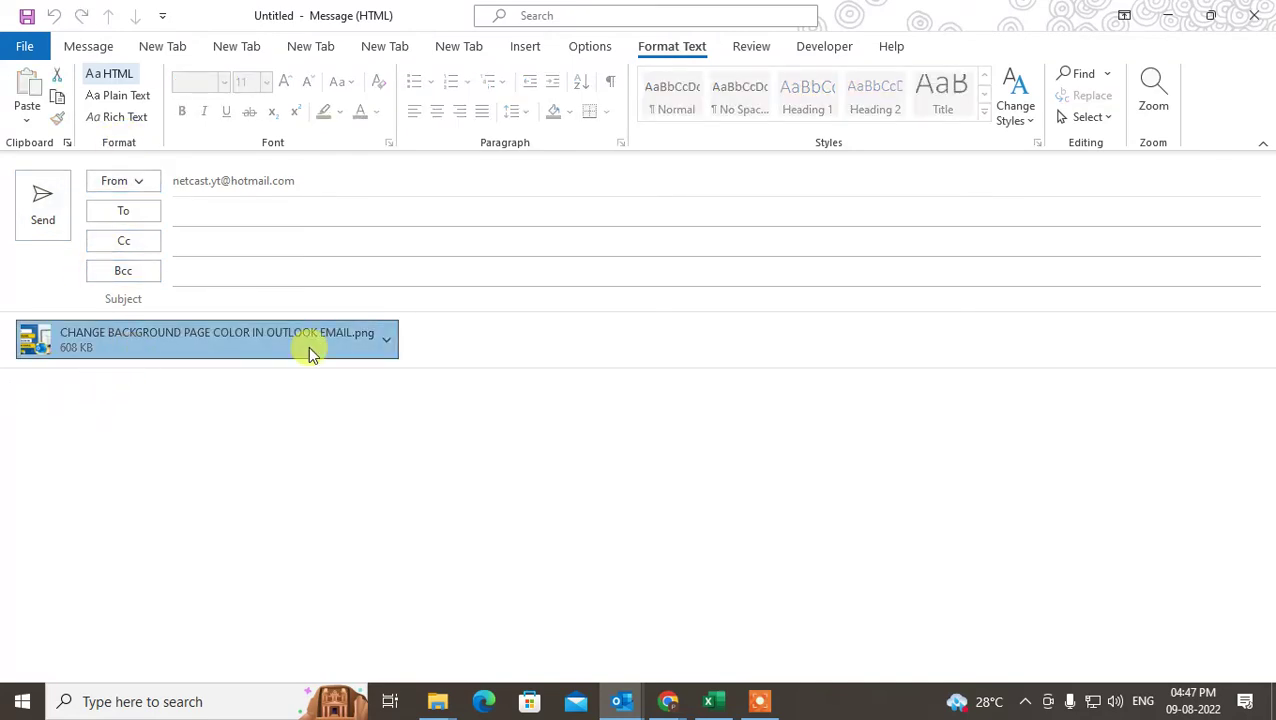
click(124, 98)
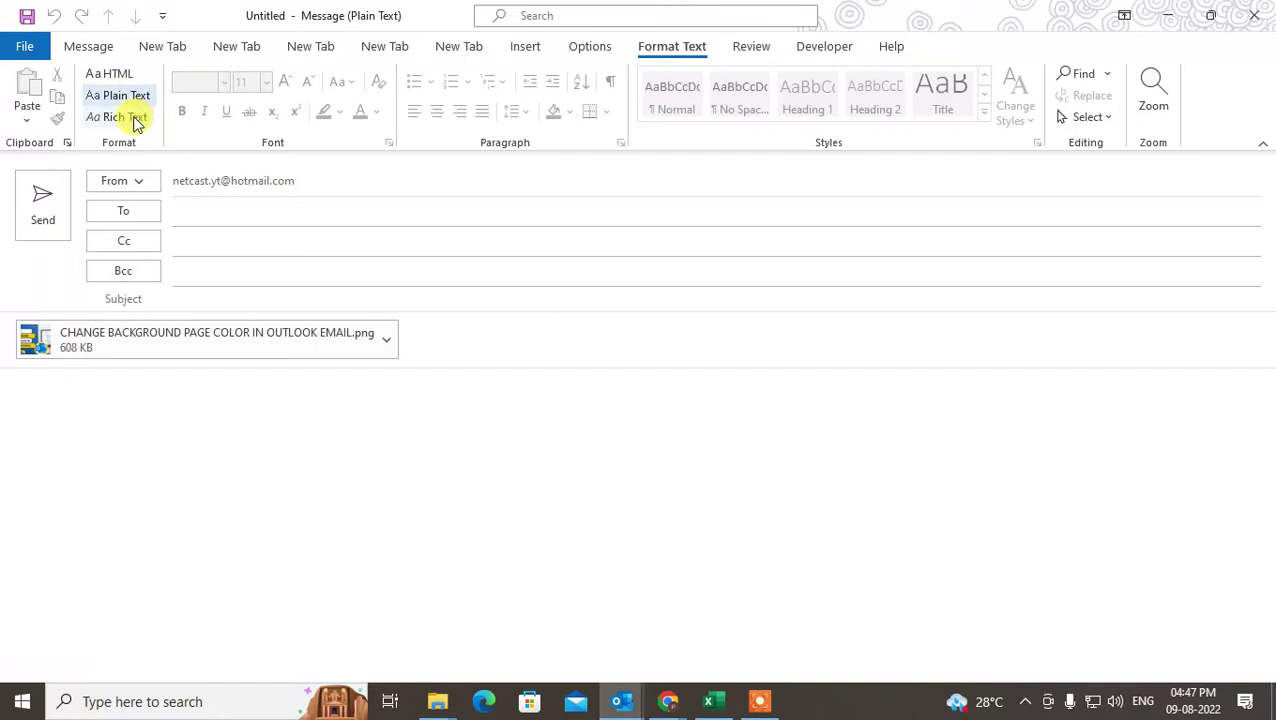
click(136, 122)
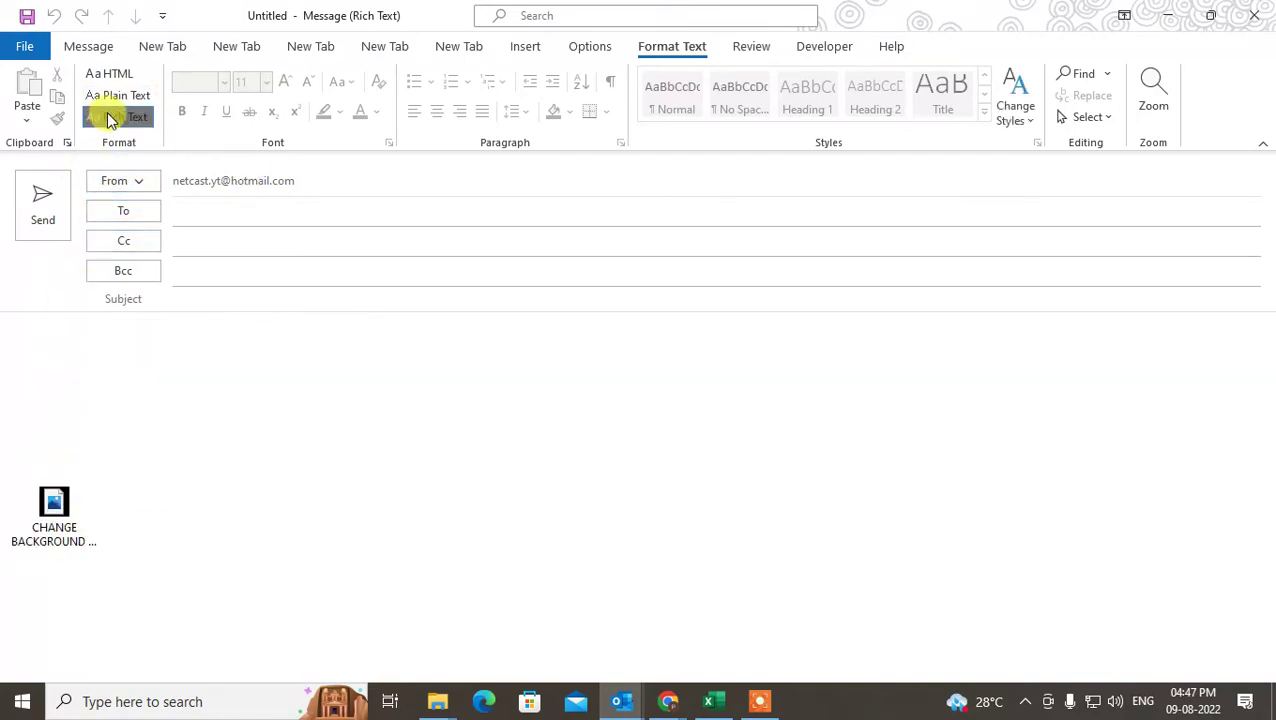
Try moving the embedded PNG attachment icon to the top line of the body.
click(55, 508)
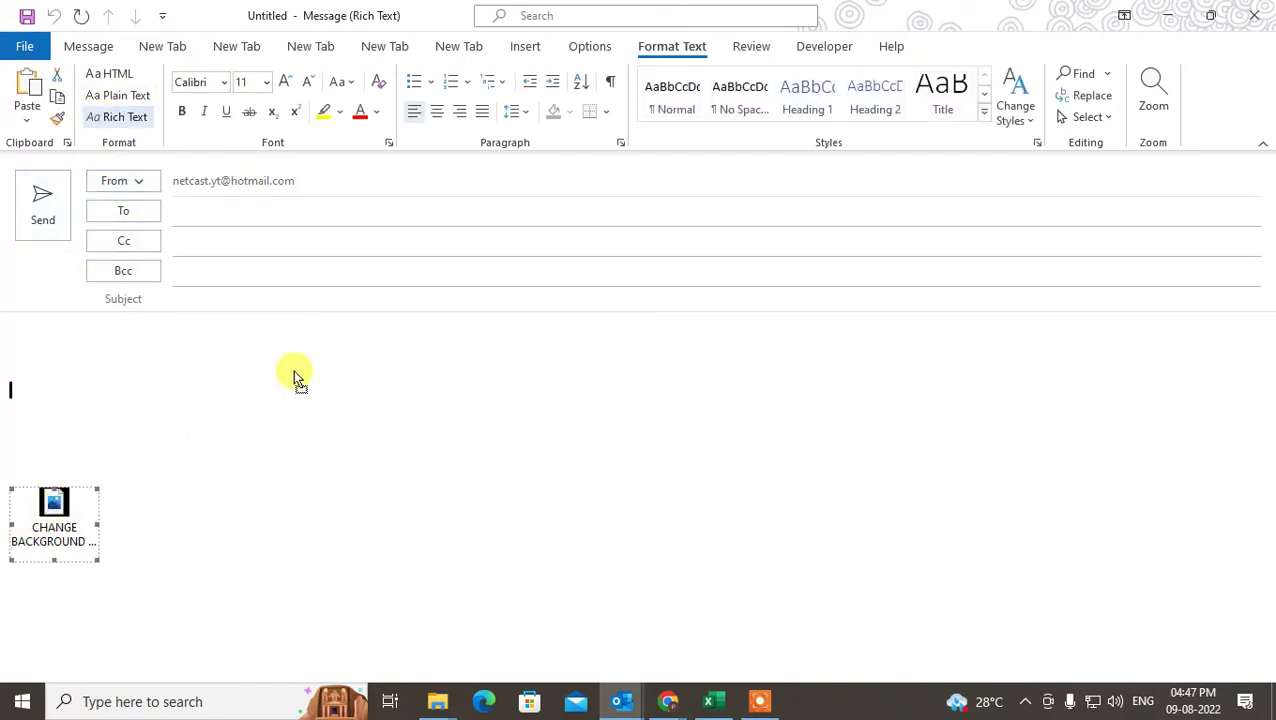
drag(297, 375, 297, 376)
click(497, 368)
click(58, 420)
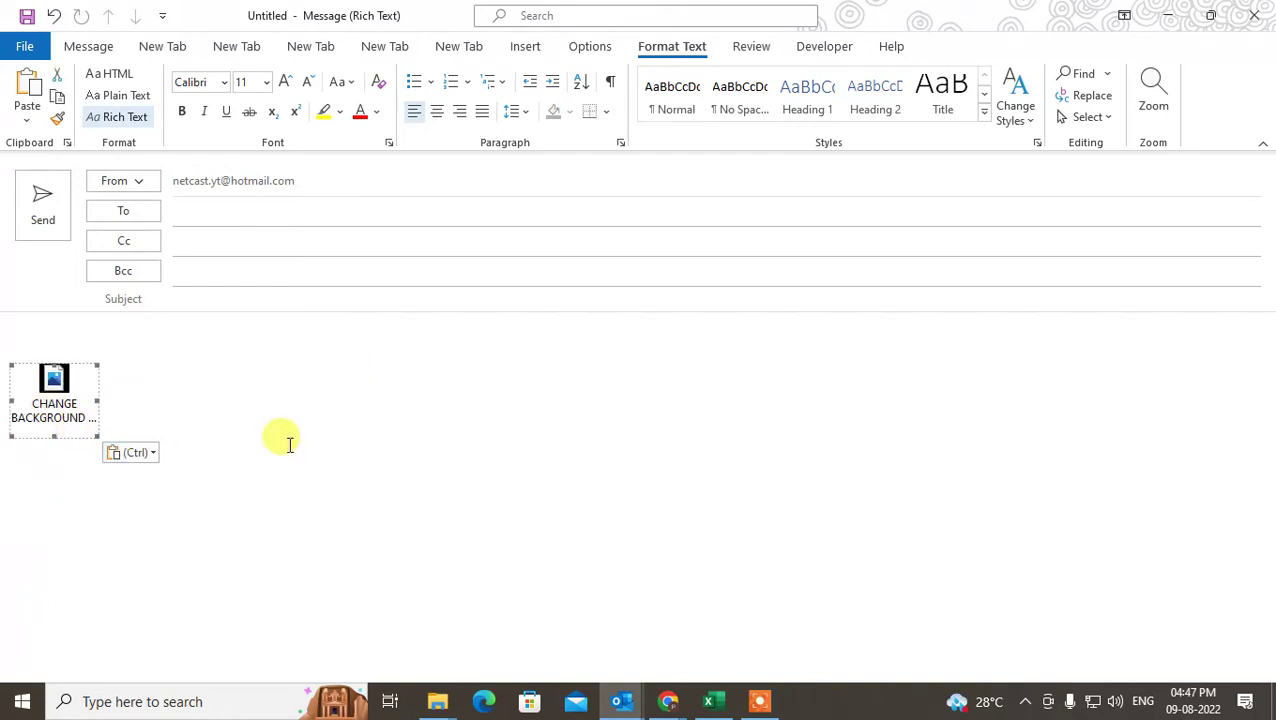
drag(48, 416, 330, 383)
click(42, 388)
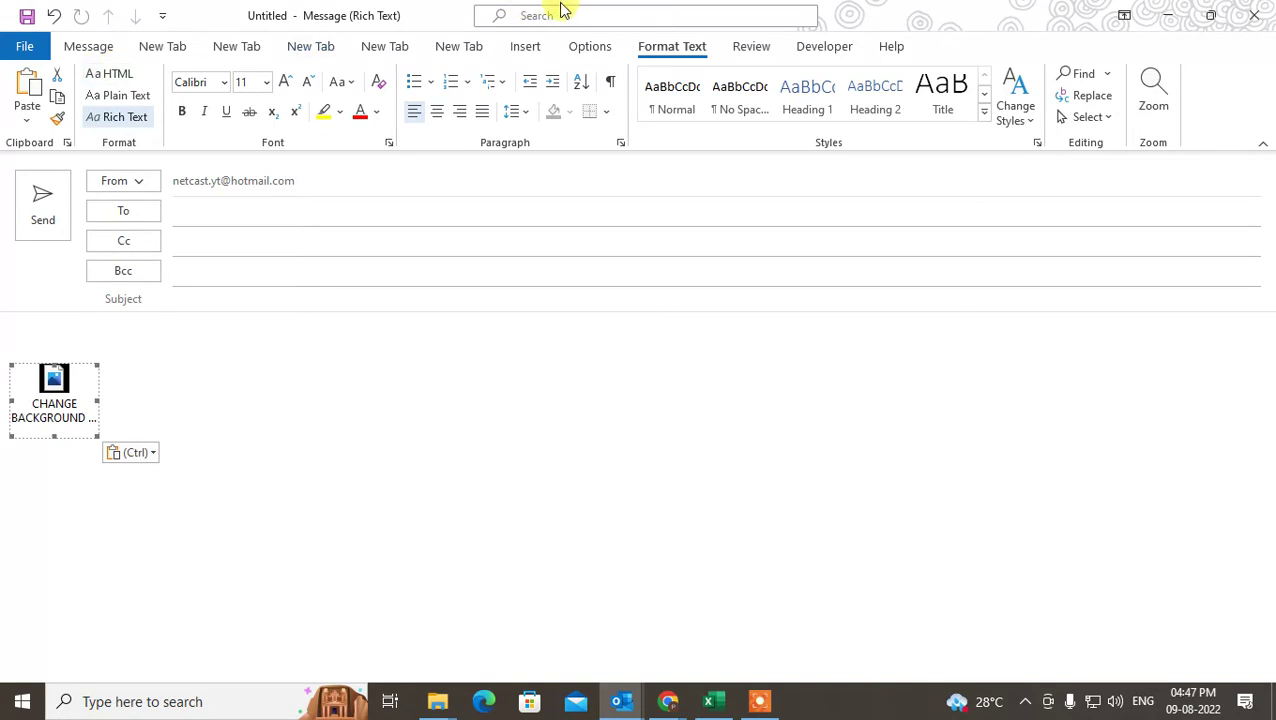
click(526, 46)
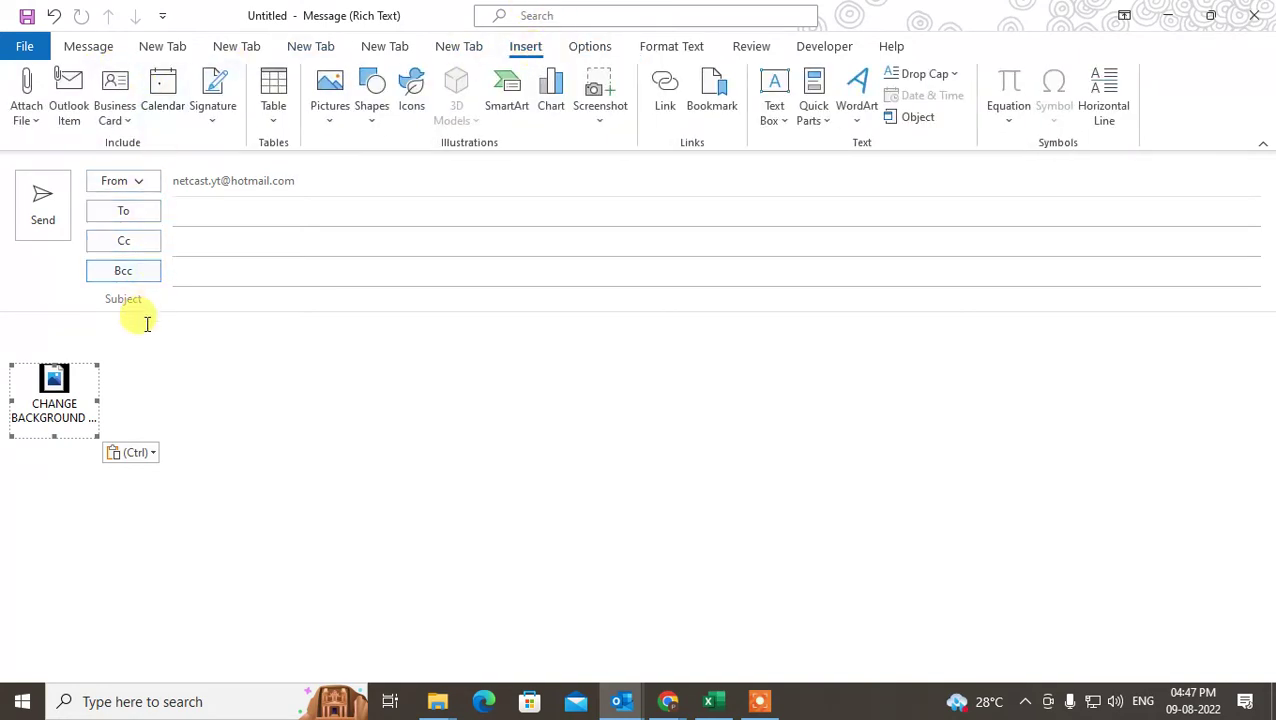
click(671, 46)
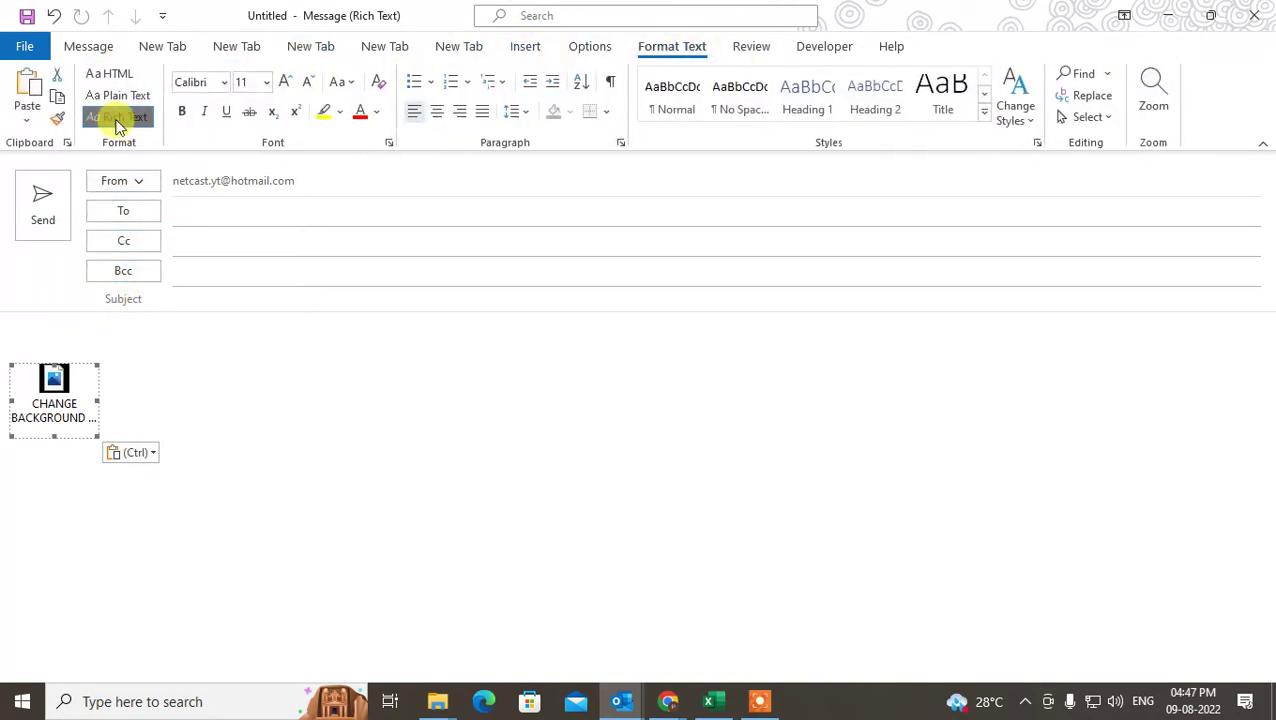
Switch the message format to HTML, then browse the Attach File and Pictures menus without inserting.
click(110, 74)
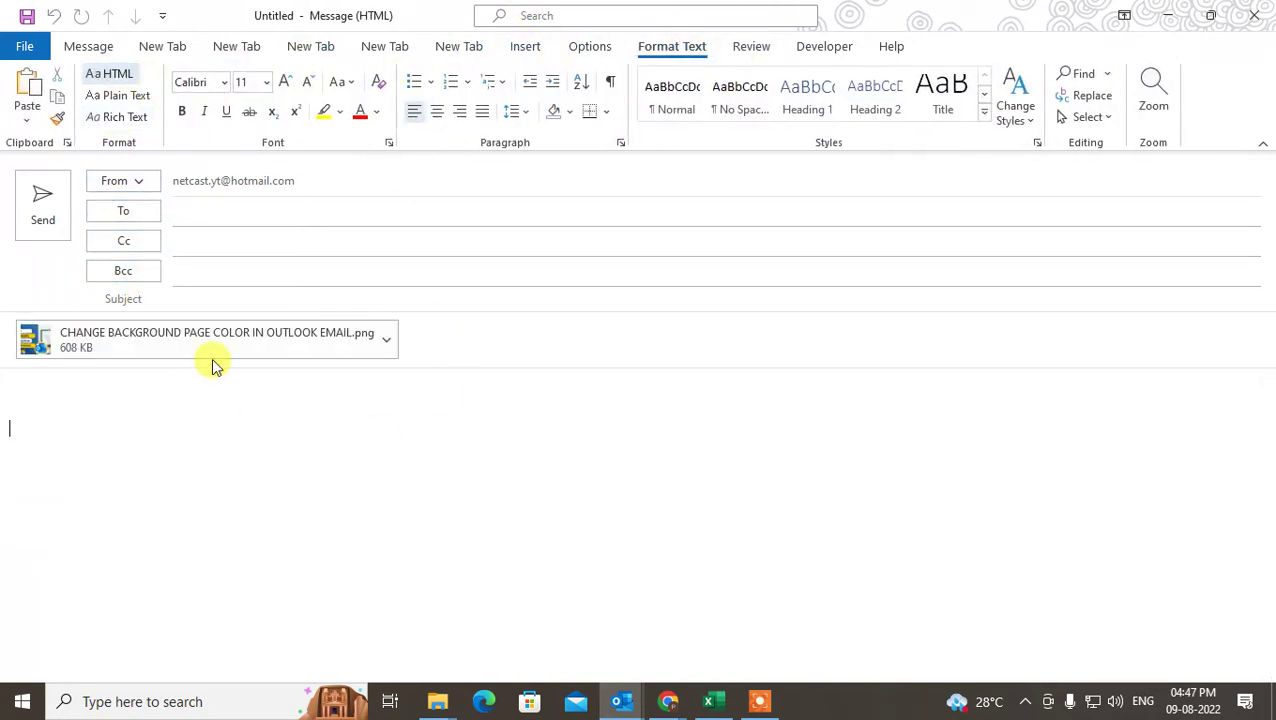
click(530, 46)
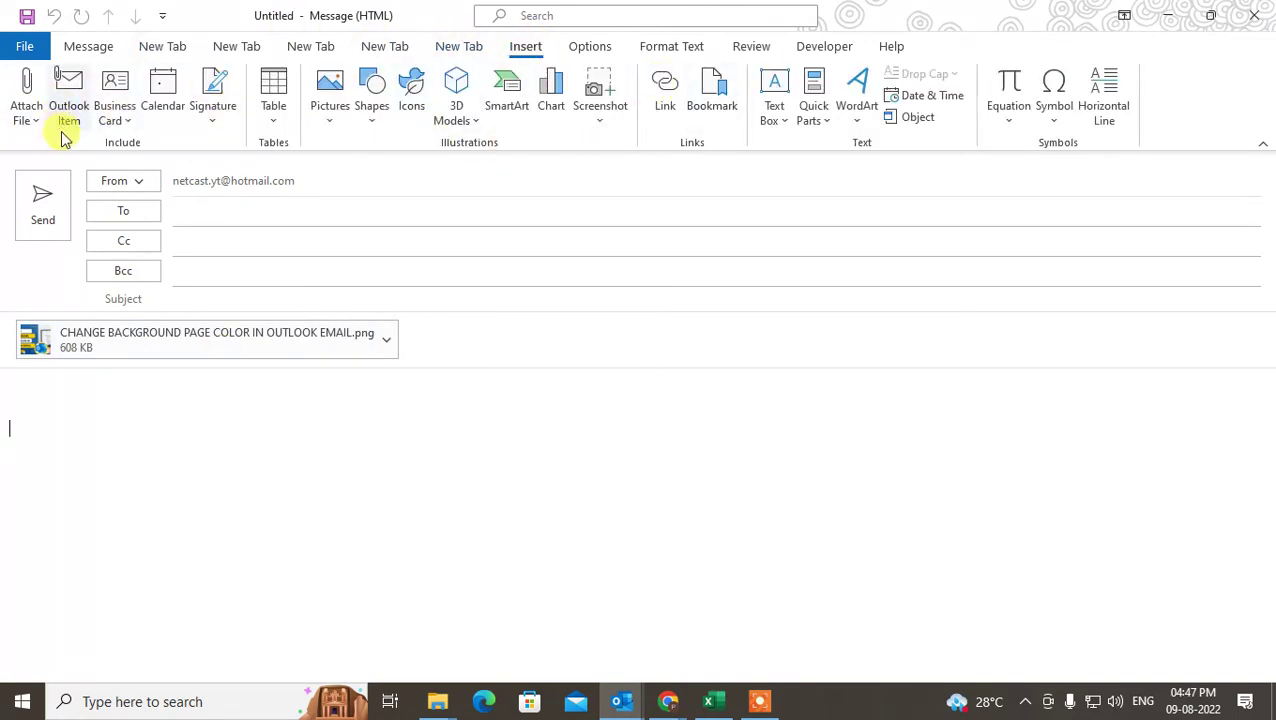
click(24, 118)
scroll(210, 350, down, 2)
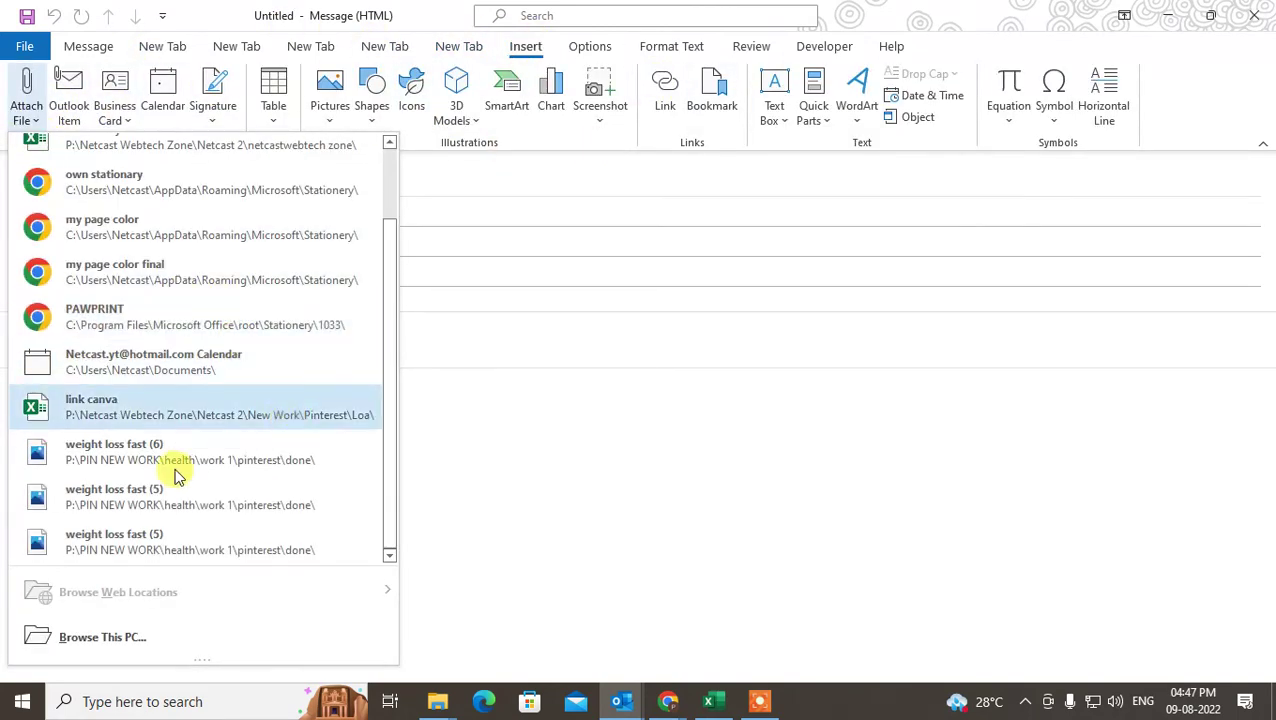
scroll(125, 421, up, 3)
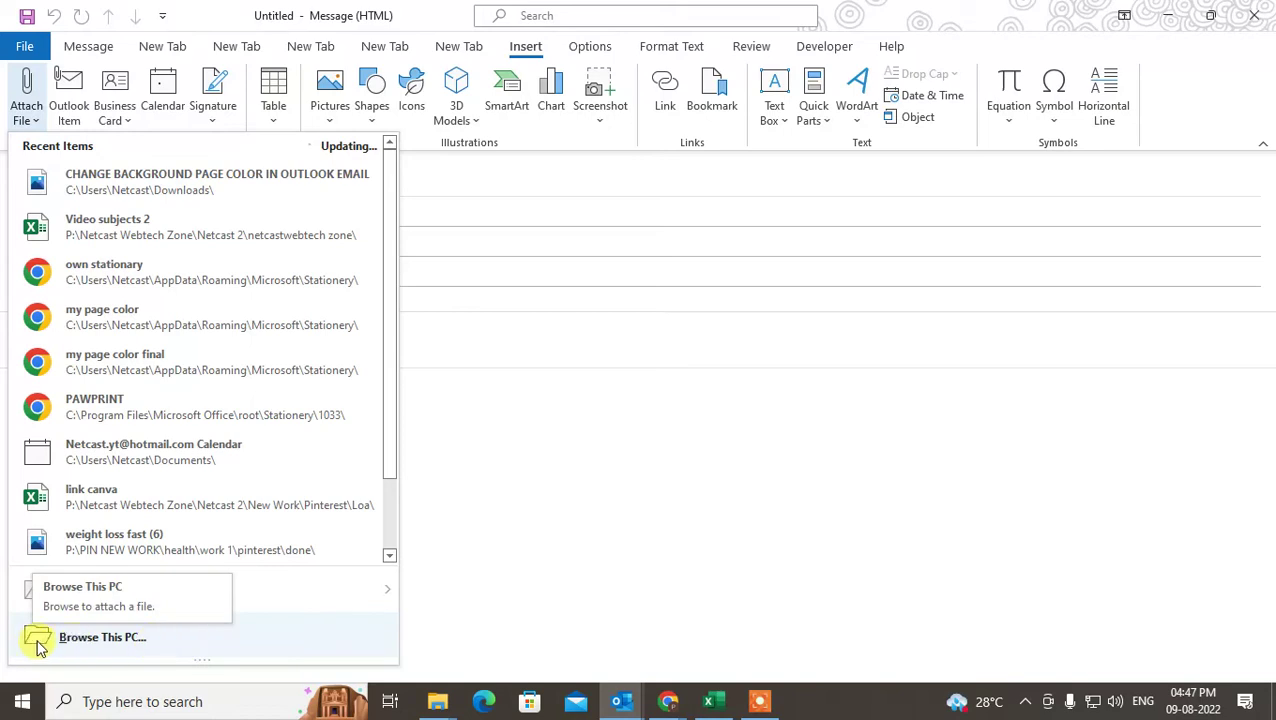
click(720, 412)
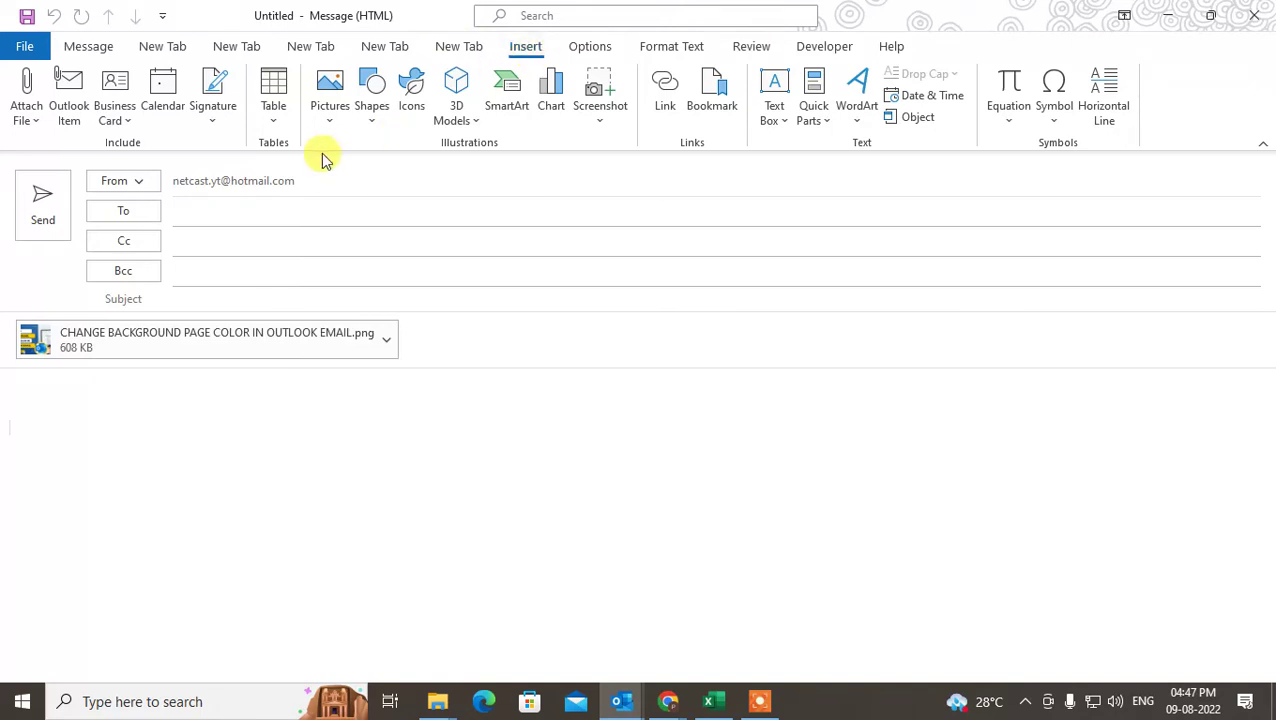
click(326, 97)
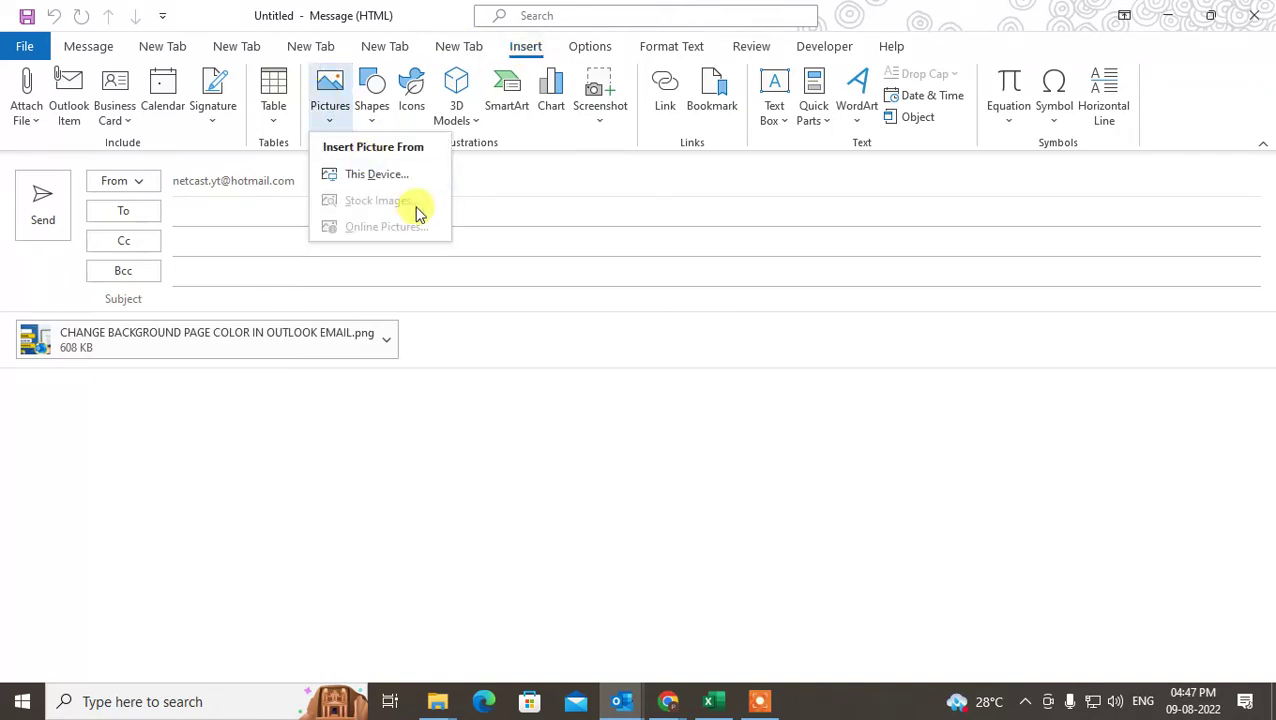
click(534, 433)
click(70, 52)
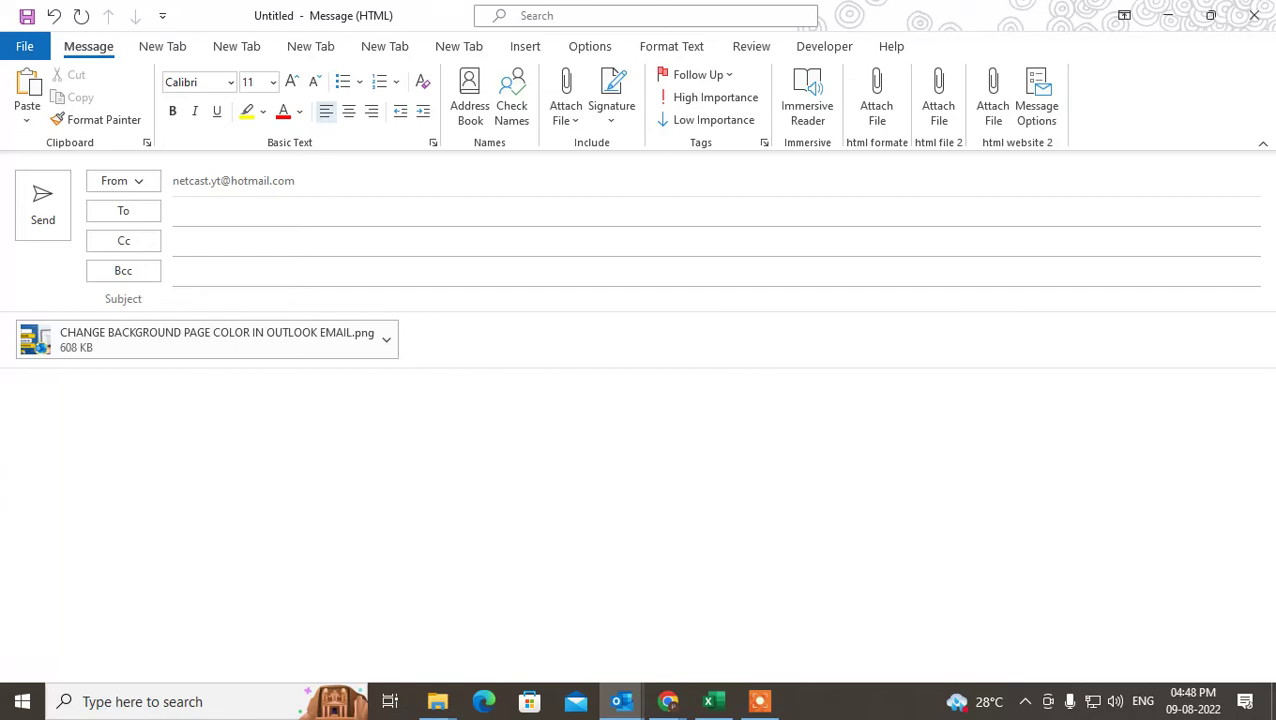
Type 'Click on this link to view documents' in the message body, correcting typos.
text(Find att)
key(BackSpace)
key(BackSpace)
key(BackSpace)
key(BackSpace)
key(BackSpace)
key(BackSpace)
key(BackSpace)
key(BackSpace)
text(Click on this cl)
key(BackSpace)
key(BackSpace)
text(link to )
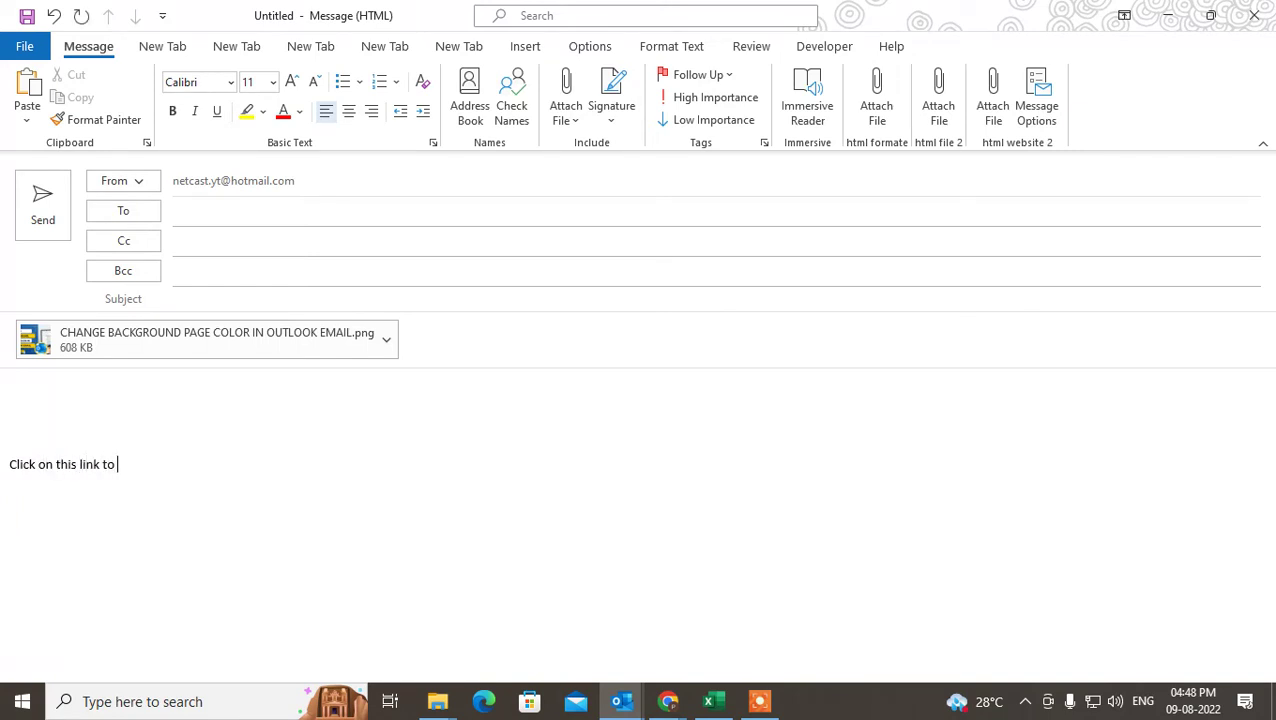
text(view documents)
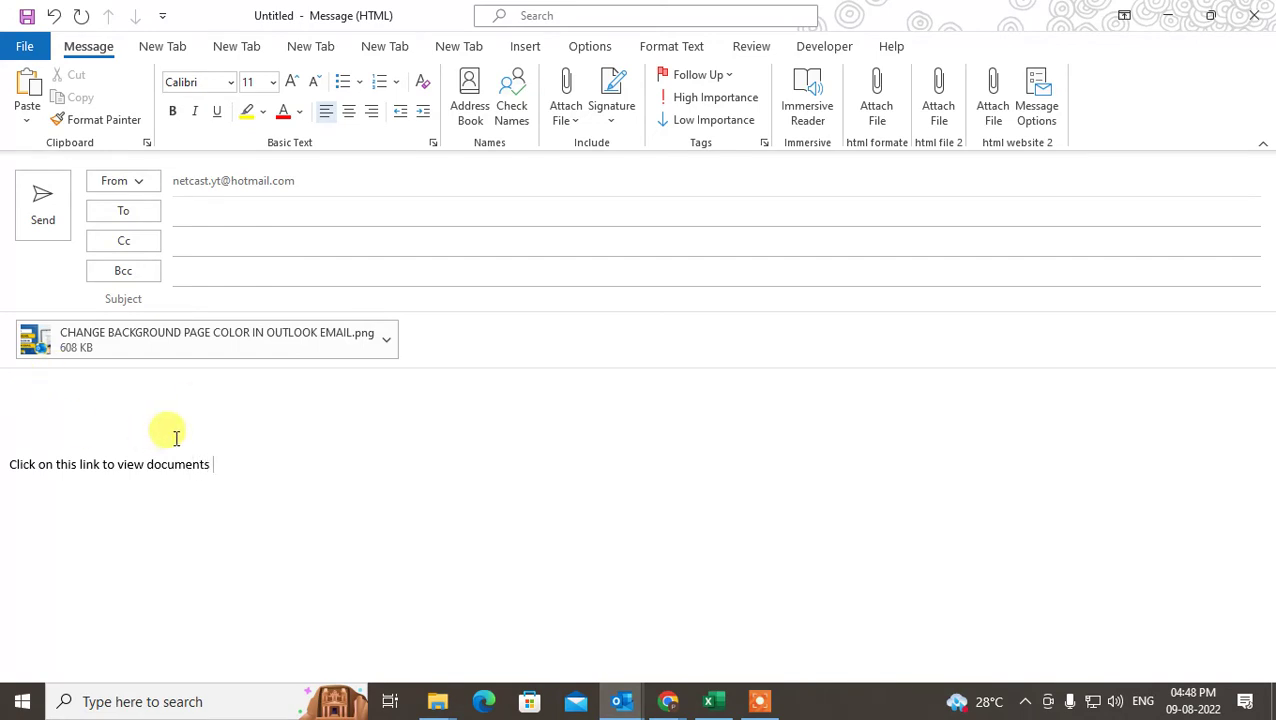
Select the body line that will become the link.
drag(214, 464, 2, 477)
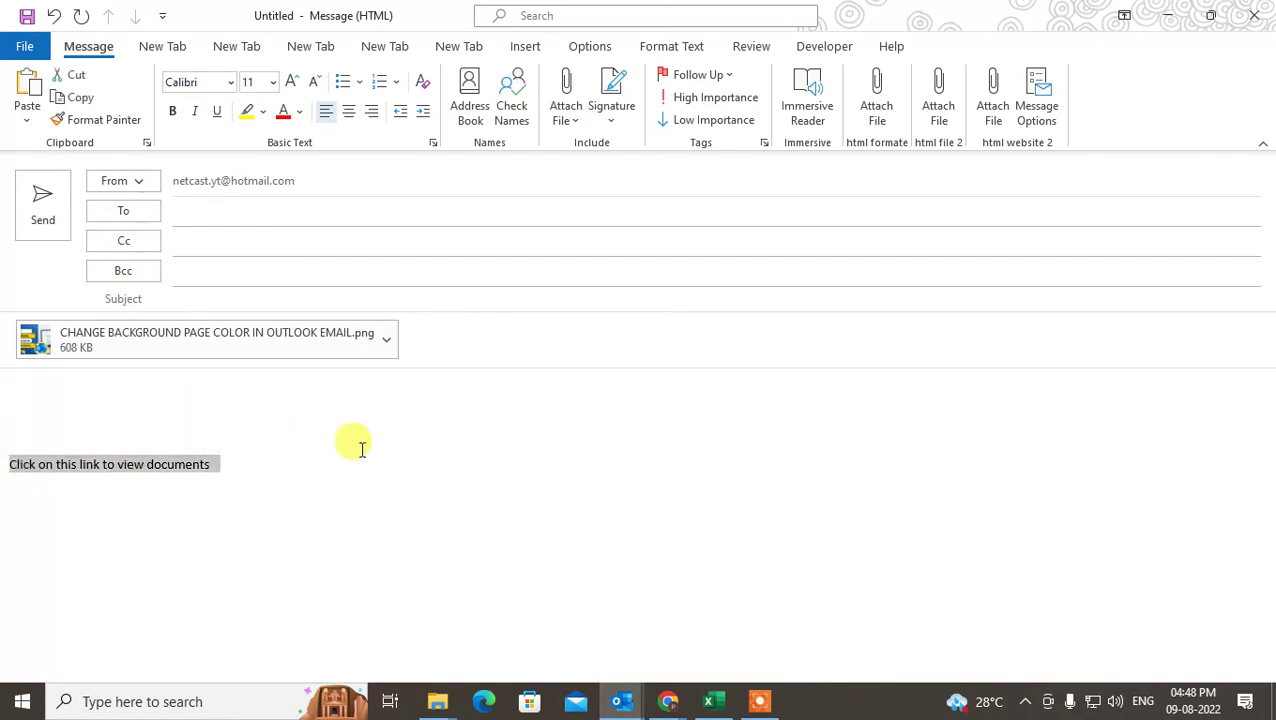
click(226, 470)
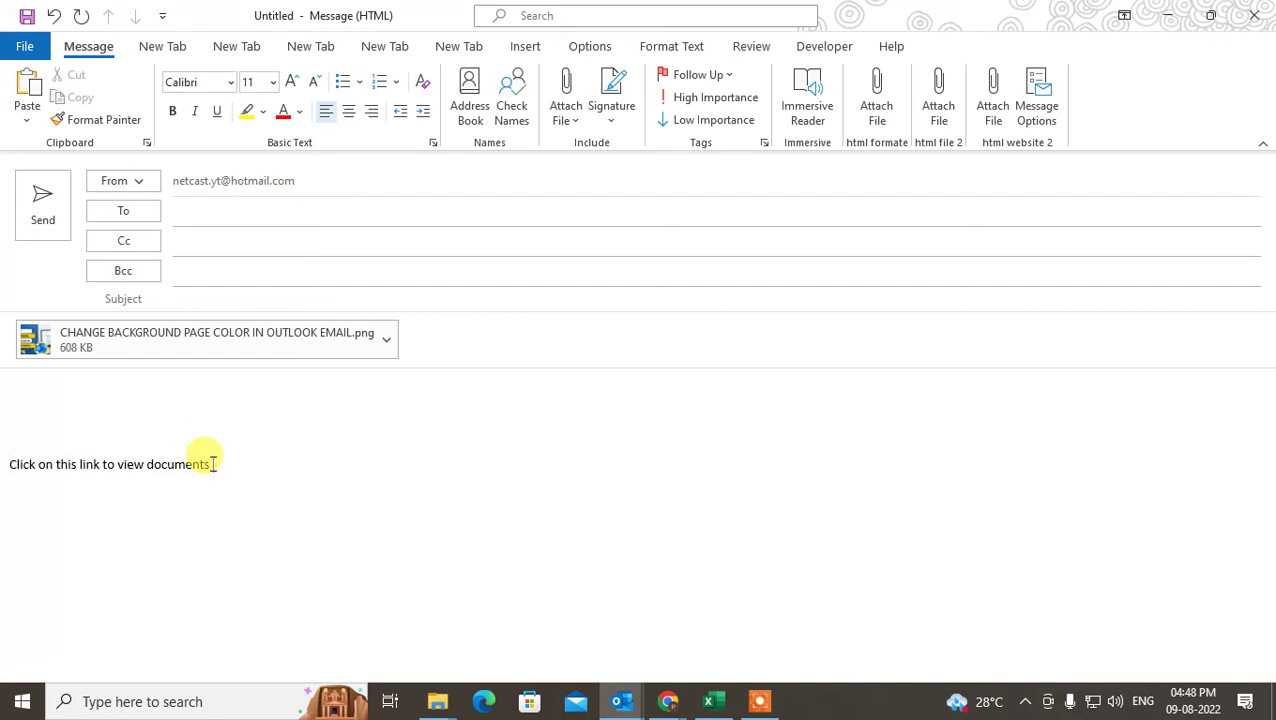
drag(212, 462, 14, 447)
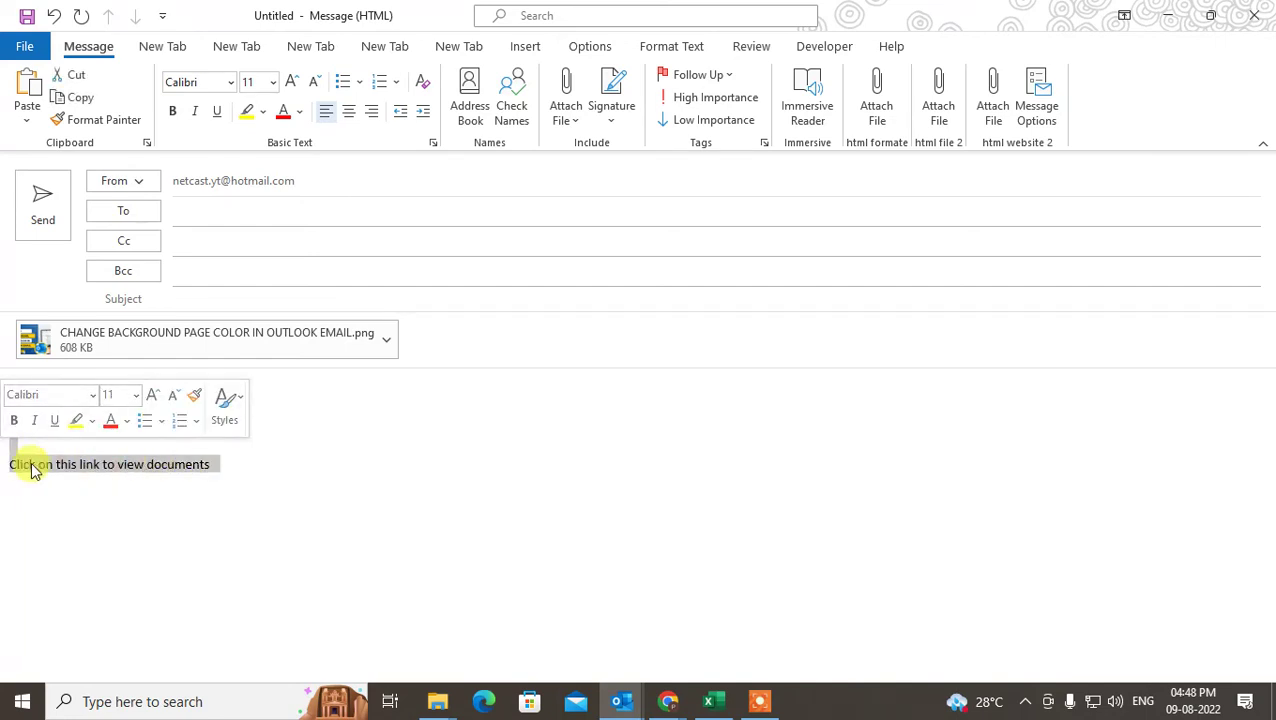
click(525, 46)
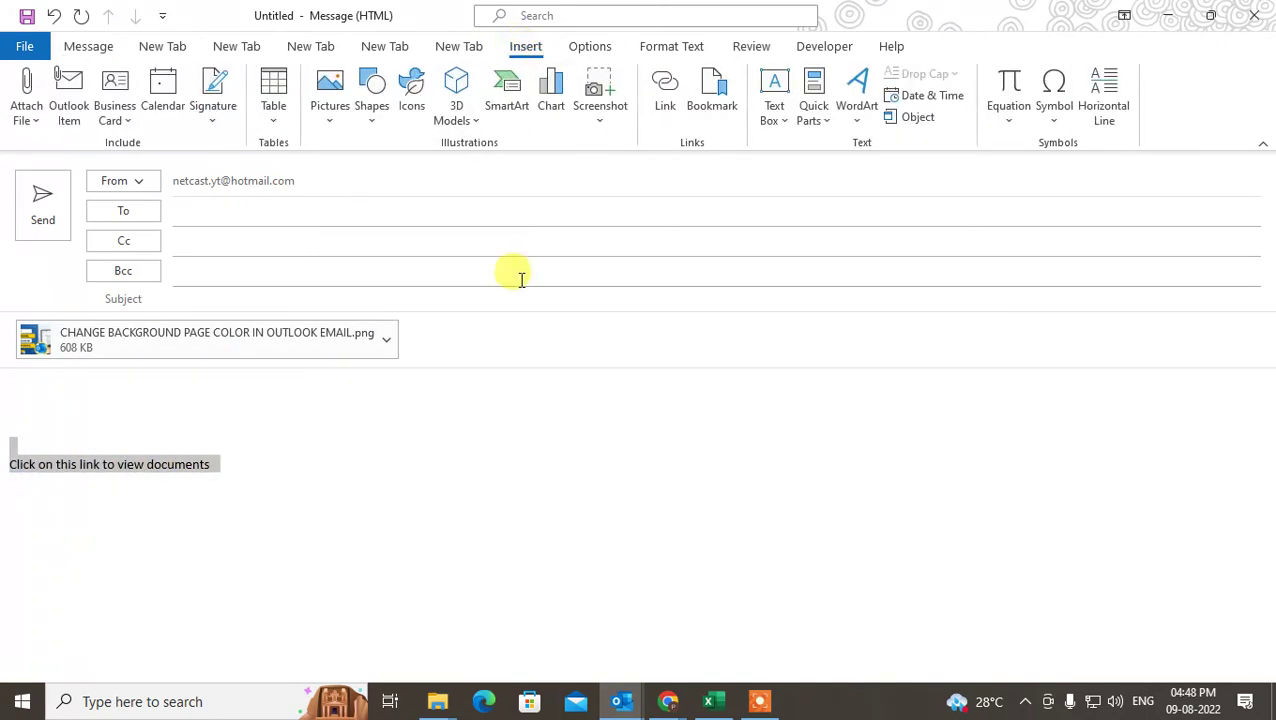
click(674, 128)
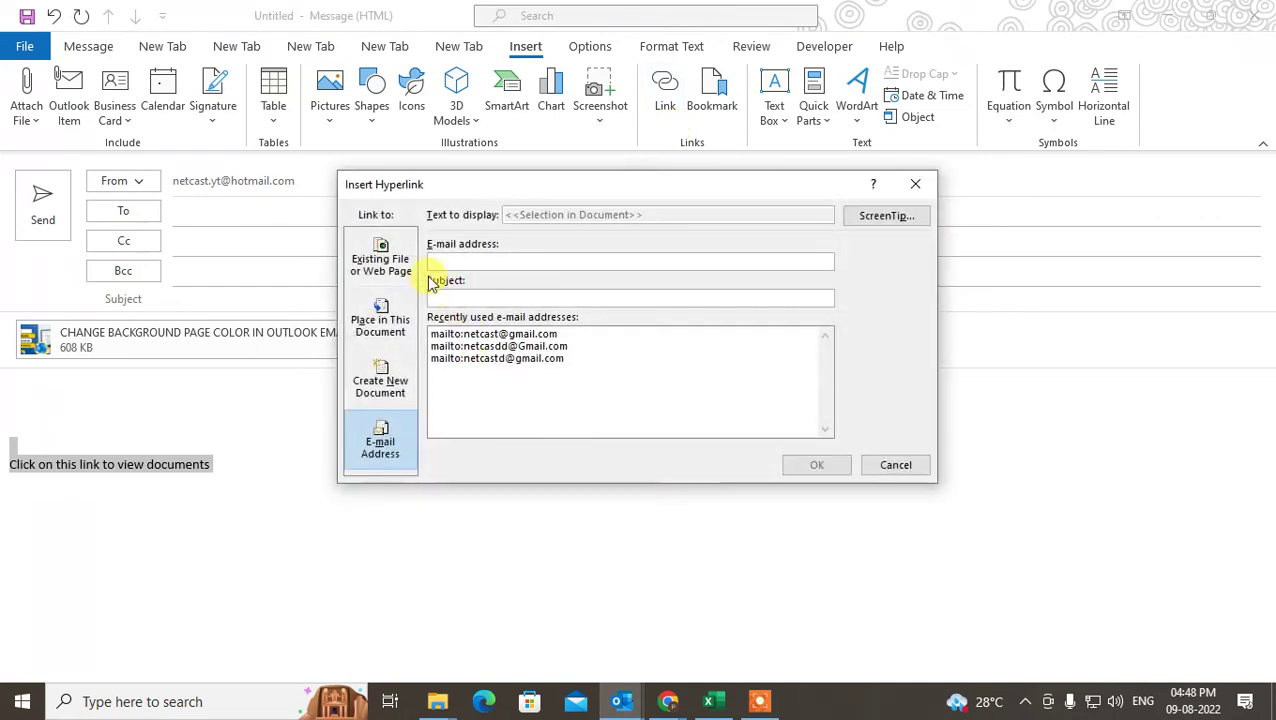
click(378, 266)
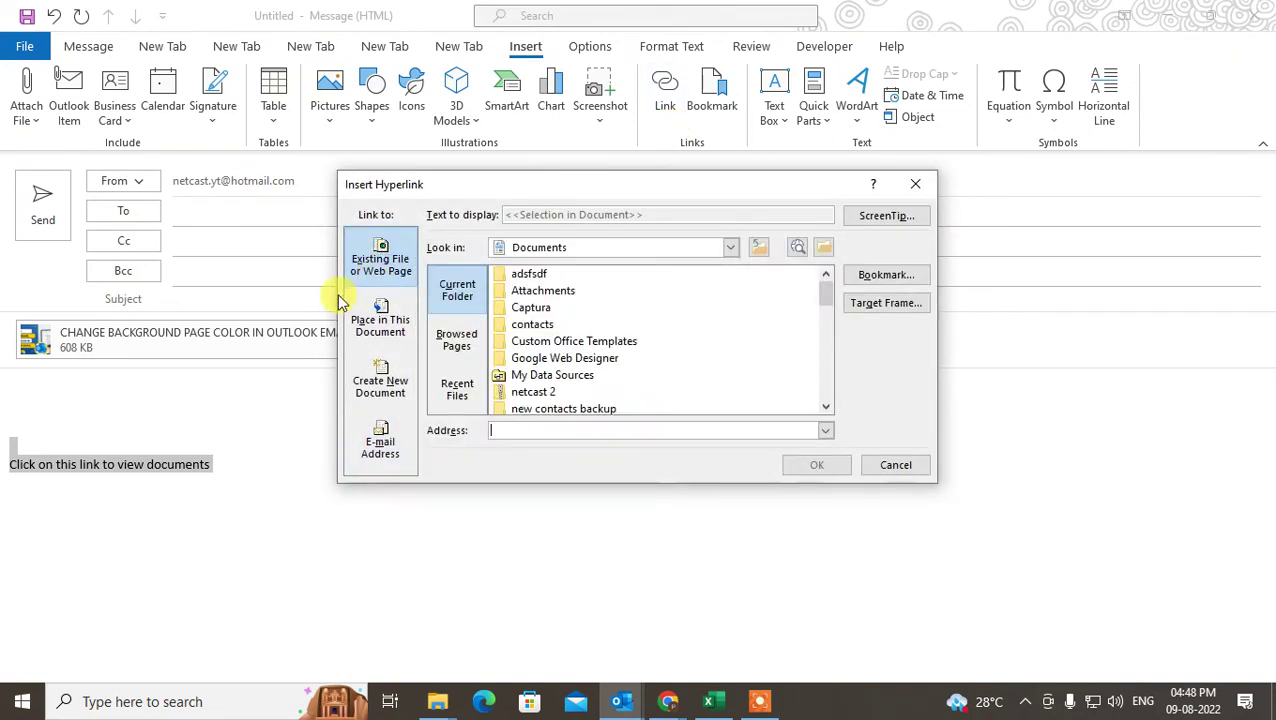
click(536, 434)
text(www.youtube.com)
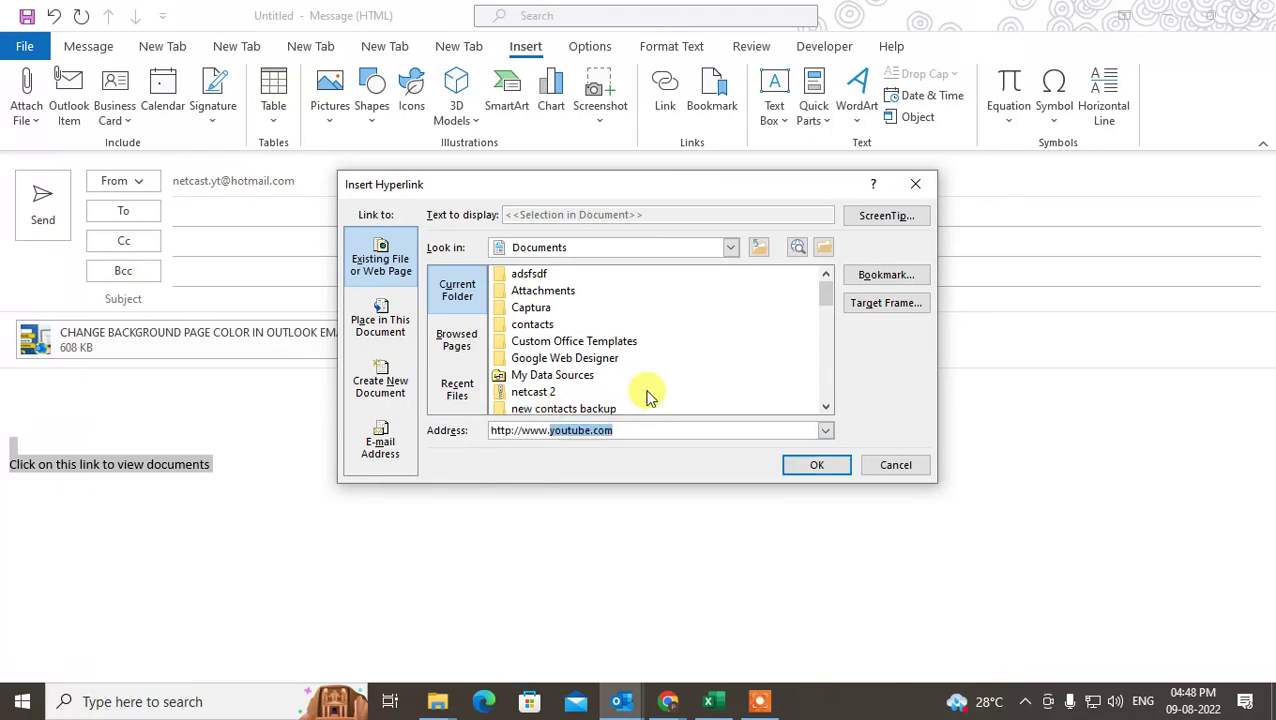
click(638, 430)
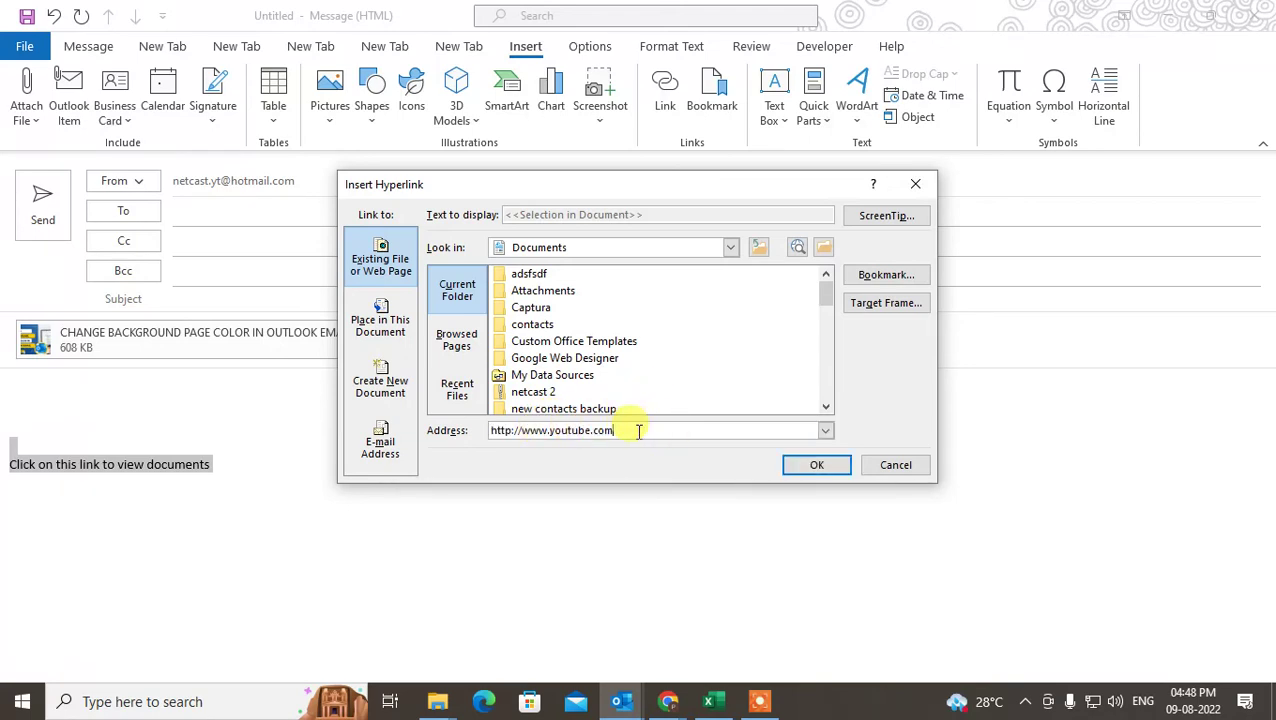
double_click(638, 430)
click(800, 465)
click(220, 490)
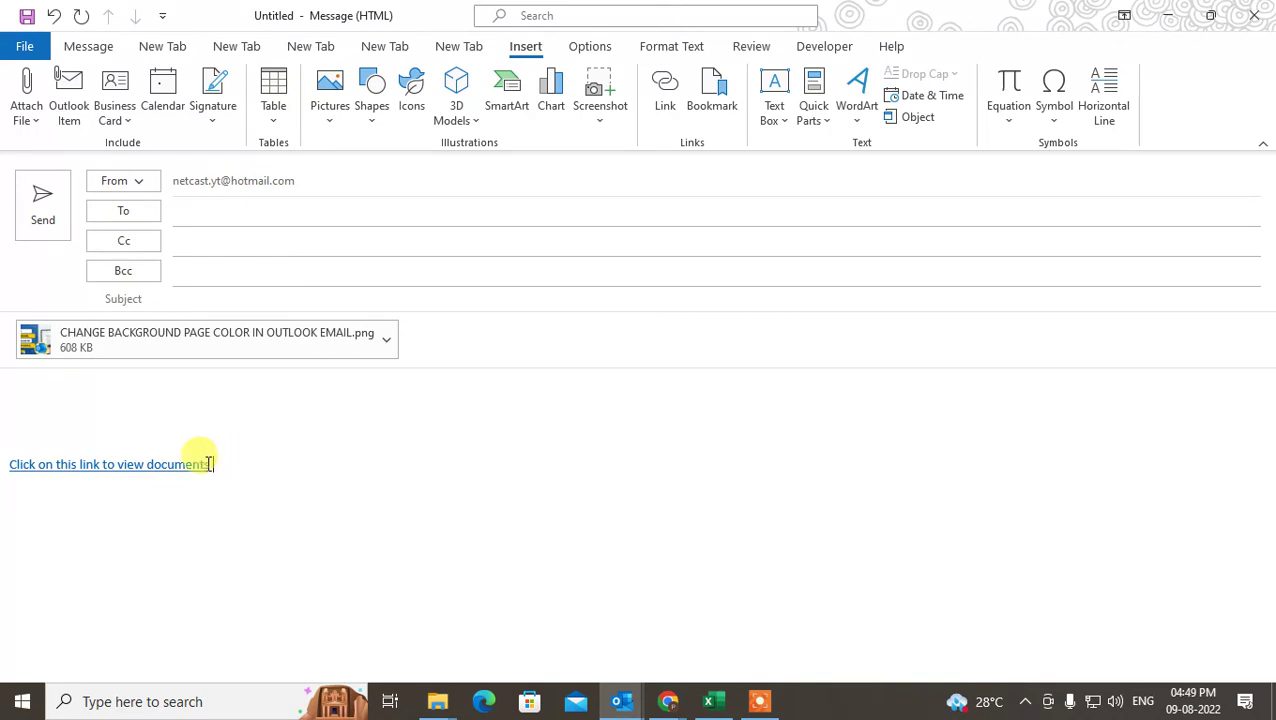
key(shift+Up)
key(shift+Up)
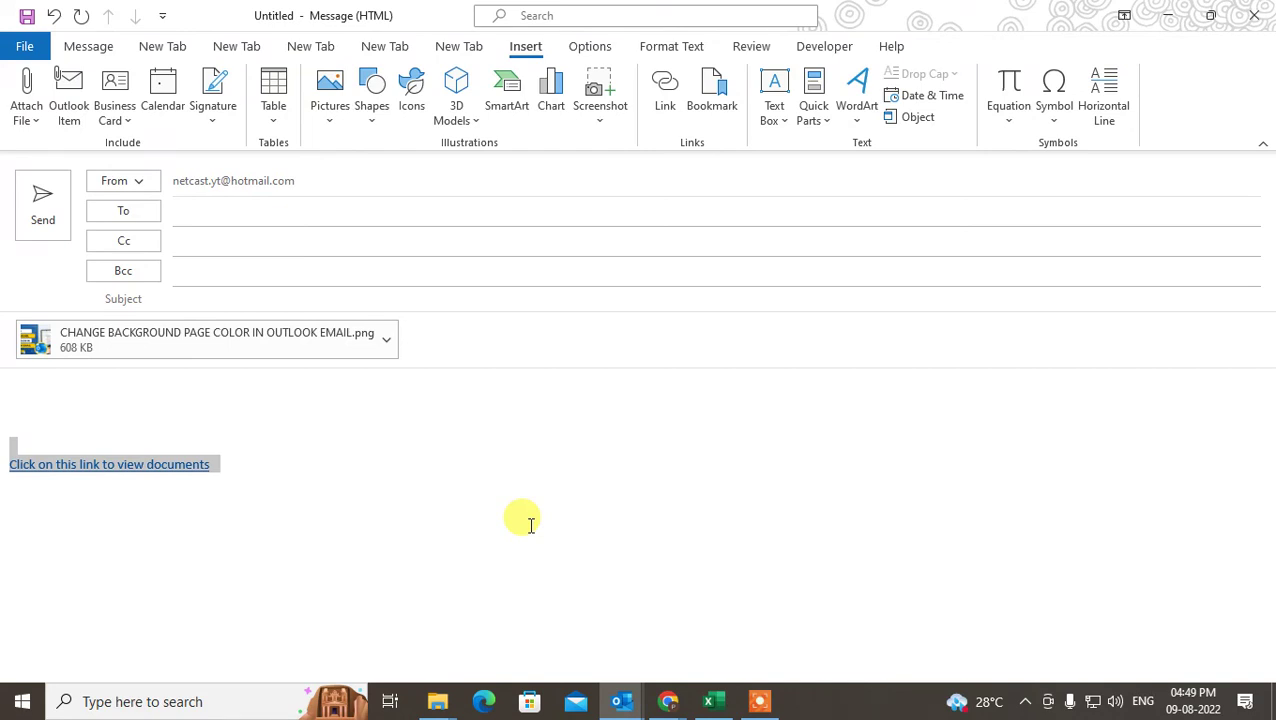
Reselect the linked line, view the first custom New Tab, then return to Message commands.
click(253, 458)
key(shift+Up)
key(shift+Up)
mouse_move(55, 474)
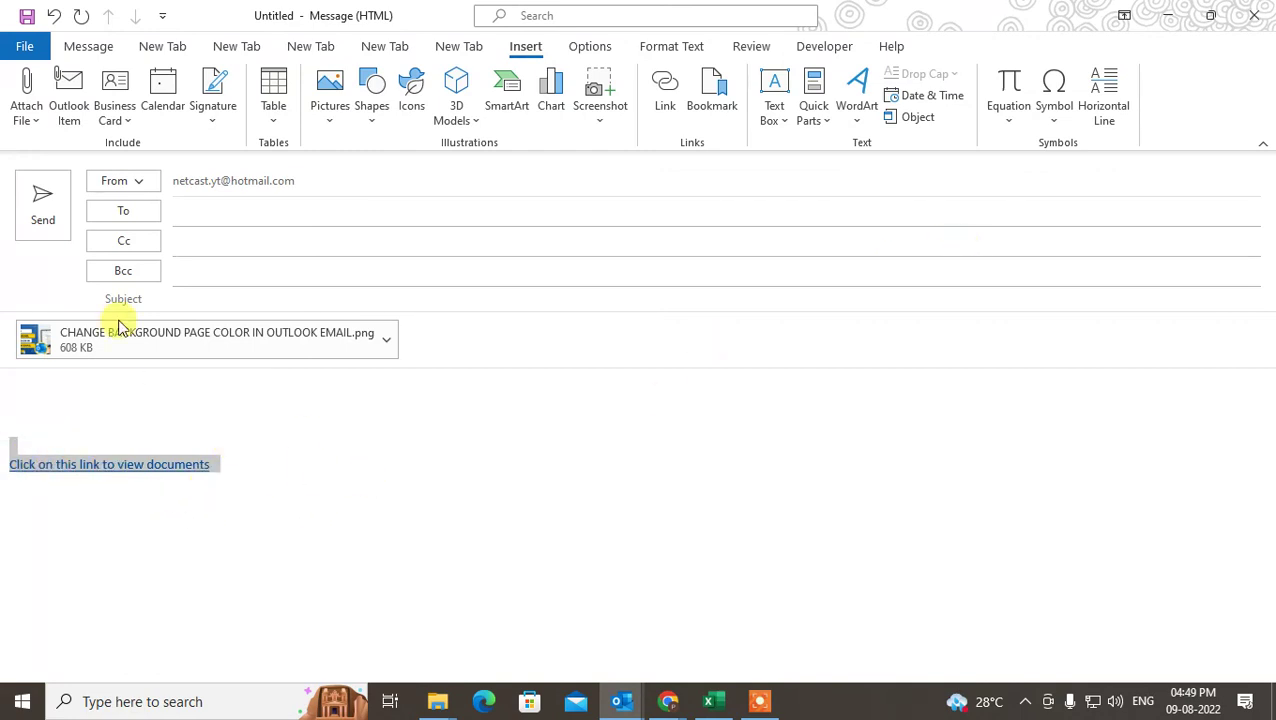
click(163, 46)
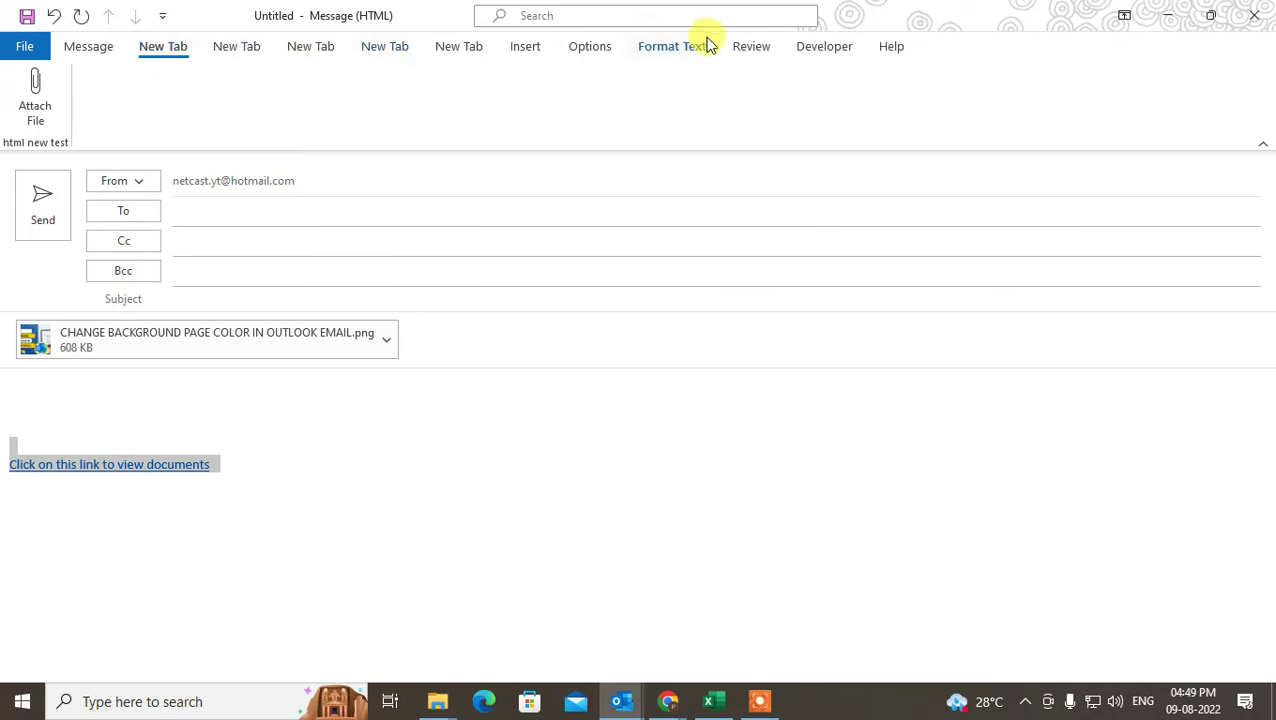
click(94, 48)
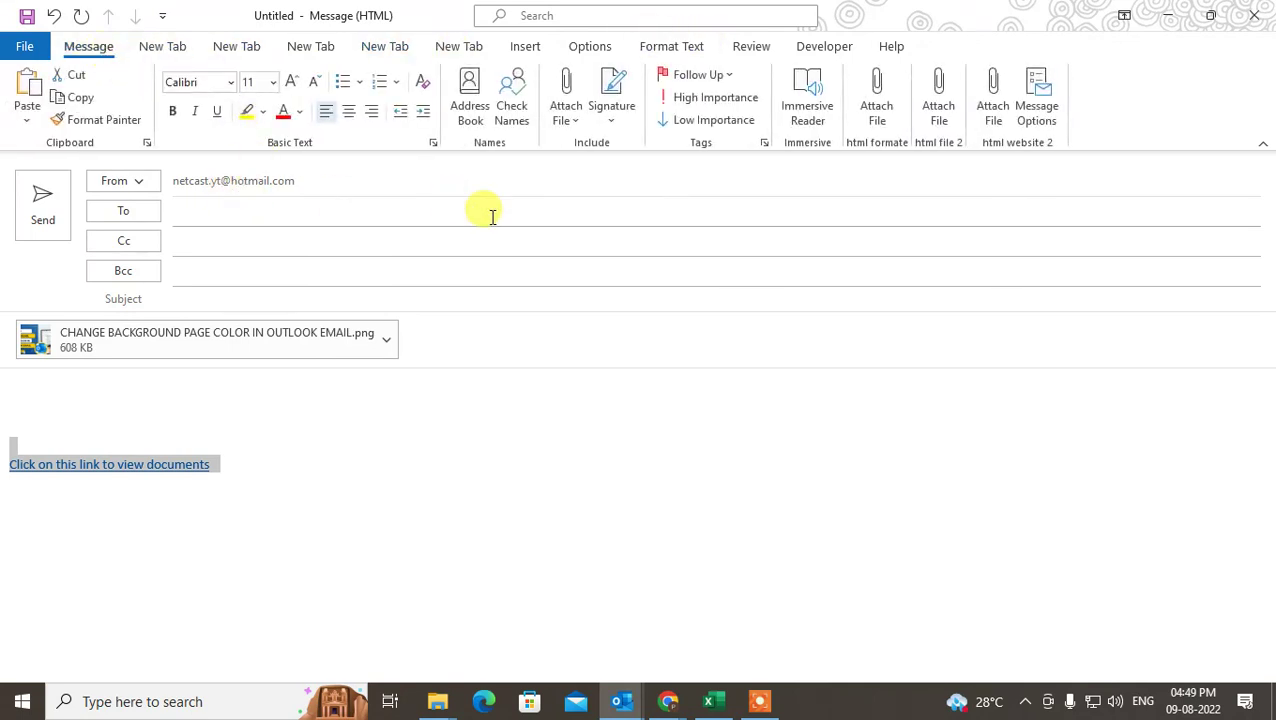